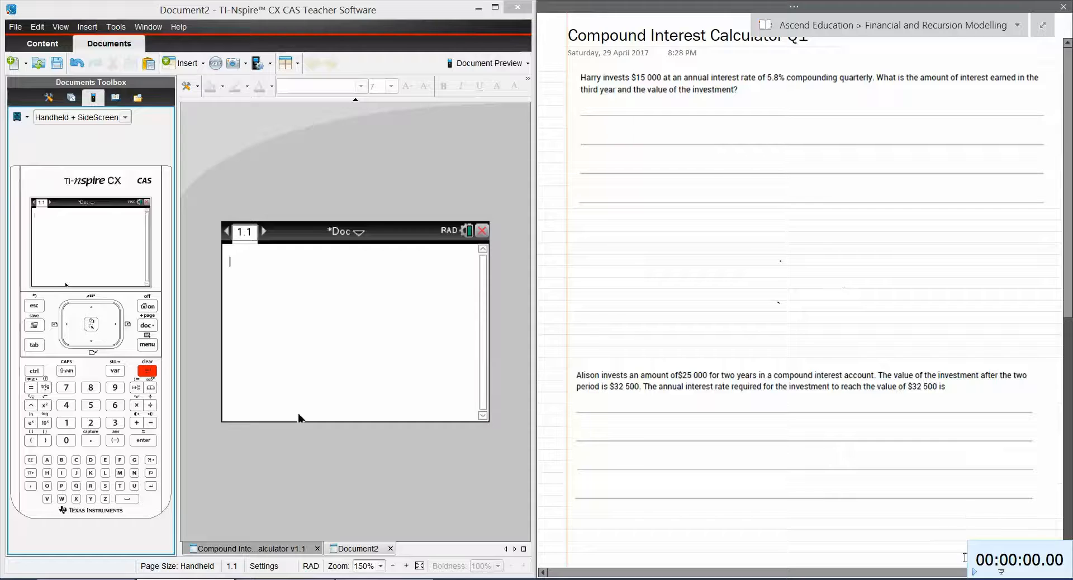
# Start the stopwatch and handwrite the compound interest formula Vn = V0(1 + R/100c)^n under the Harry question
pyautogui.click(973, 571)
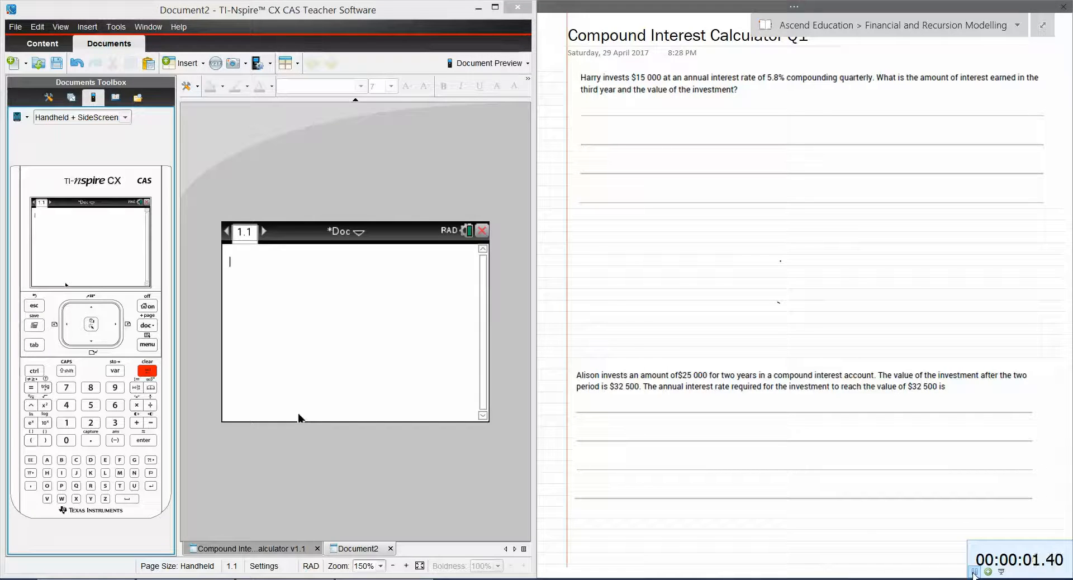
pyautogui.moveTo(584, 121)
pyautogui.mouseDown()
pyautogui.moveTo(670, 147)
pyautogui.moveTo(678, 139)
pyautogui.mouseUp()
pyautogui.moveTo(682, 134); pyautogui.dragTo(691, 133)
pyautogui.moveTo(691, 127)
pyautogui.mouseDown()
pyautogui.moveTo(691, 137)
pyautogui.moveTo(714, 130)
pyautogui.moveTo(713, 141)
pyautogui.mouseUp()
pyautogui.moveTo(719, 133)
pyautogui.mouseDown()
pyautogui.moveTo(718, 144)
pyautogui.moveTo(727, 135)
pyautogui.mouseUp()
pyautogui.moveTo(735, 134)
pyautogui.mouseDown()
pyautogui.moveTo(750, 148)
pyautogui.moveTo(768, 127)
pyautogui.mouseUp()
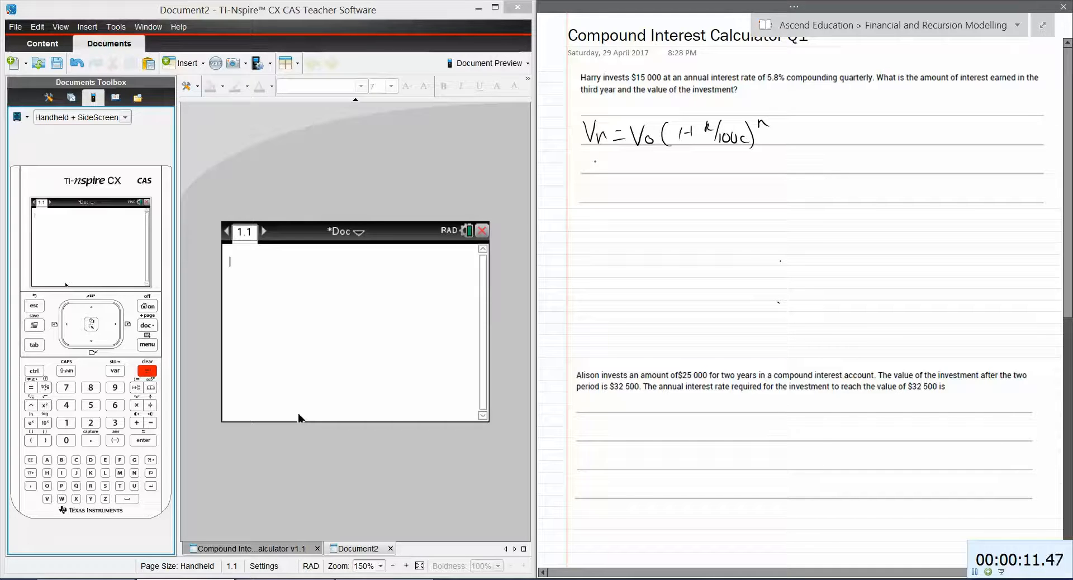
# Write the formula with Harry's values substituted on the second line: Vn = 15000(1 + 5.8/400)
pyautogui.moveTo(586, 156); pyautogui.dragTo(600, 156)
pyautogui.moveTo(600, 166); pyautogui.dragTo(612, 172)
pyautogui.moveTo(629, 161); pyautogui.dragTo(654, 169)
pyautogui.moveTo(670, 158)
pyautogui.mouseDown()
pyautogui.moveTo(662, 169)
pyautogui.moveTo(676, 159)
pyautogui.mouseUp()
pyautogui.moveTo(684, 157)
pyautogui.mouseDown()
pyautogui.moveTo(705, 157)
pyautogui.moveTo(717, 175)
pyautogui.moveTo(762, 166)
pyautogui.mouseUp()
pyautogui.moveTo(757, 161)
pyautogui.mouseDown()
pyautogui.moveTo(757, 171)
pyautogui.moveTo(784, 152)
pyautogui.moveTo(788, 175)
pyautogui.moveTo(818, 166)
pyautogui.moveTo(829, 177)
pyautogui.mouseUp()
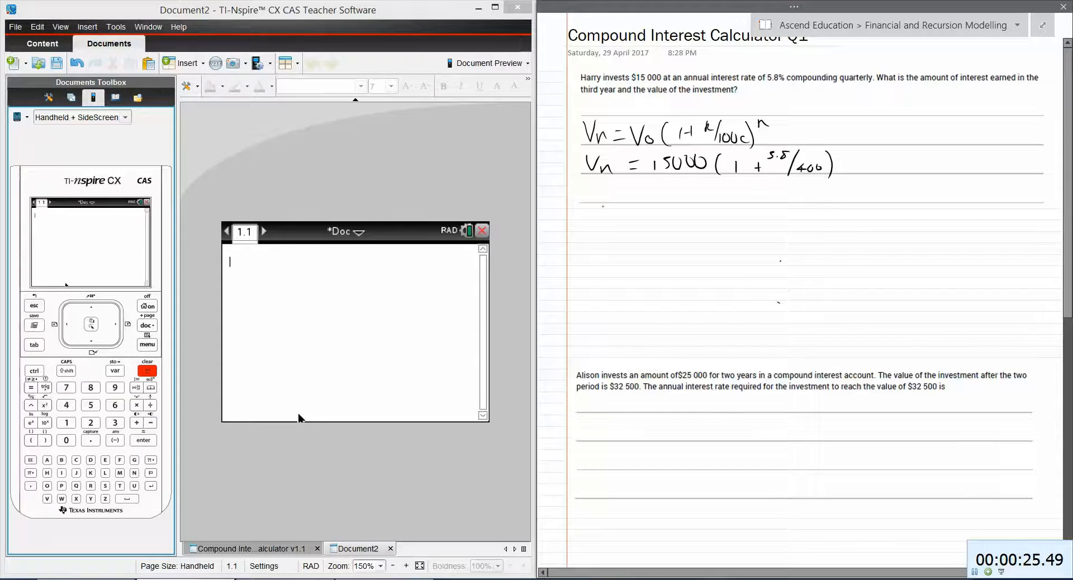
# Begin a third line with V12 = and note 3 × 4 = 12 beside the working
pyautogui.moveTo(590, 192)
pyautogui.mouseDown()
pyautogui.moveTo(605, 191)
pyautogui.moveTo(607, 217)
pyautogui.moveTo(638, 202)
pyautogui.mouseUp()
pyautogui.moveTo(629, 206); pyautogui.dragTo(640, 205)
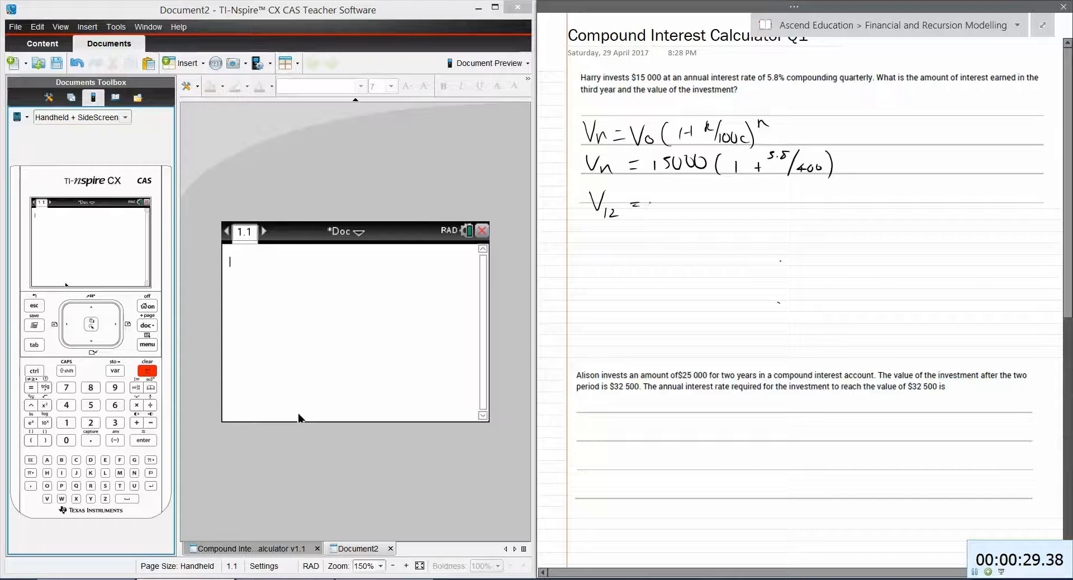
pyautogui.moveTo(922, 130)
pyautogui.mouseDown()
pyautogui.moveTo(922, 143)
pyautogui.moveTo(987, 133)
pyautogui.mouseUp()
pyautogui.moveTo(976, 140); pyautogui.dragTo(1018, 142)
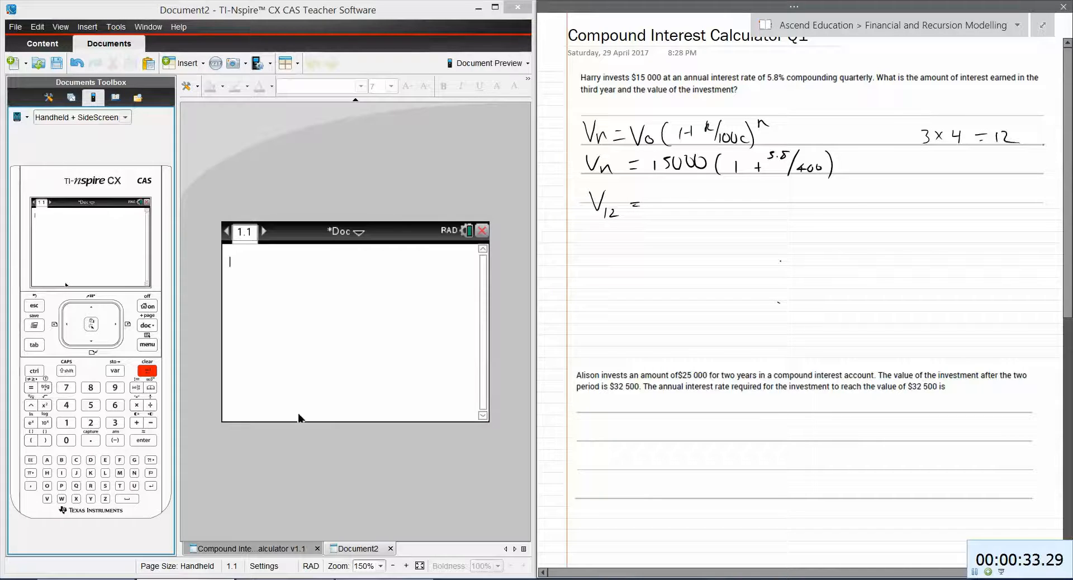
# Complete the V12 line with the expression 15000(1 + 5.8/400)^12
pyautogui.moveTo(670, 199); pyautogui.dragTo(671, 209)
pyautogui.moveTo(687, 197)
pyautogui.mouseDown()
pyautogui.moveTo(727, 213)
pyautogui.moveTo(765, 202)
pyautogui.mouseUp()
pyautogui.moveTo(761, 197)
pyautogui.mouseDown()
pyautogui.moveTo(762, 208)
pyautogui.moveTo(784, 194)
pyautogui.mouseUp()
pyautogui.moveTo(793, 192)
pyautogui.mouseDown()
pyautogui.moveTo(822, 207)
pyautogui.moveTo(832, 199)
pyautogui.mouseUp()
pyautogui.moveTo(841, 197); pyautogui.dragTo(850, 217)
pyautogui.click(867, 194)
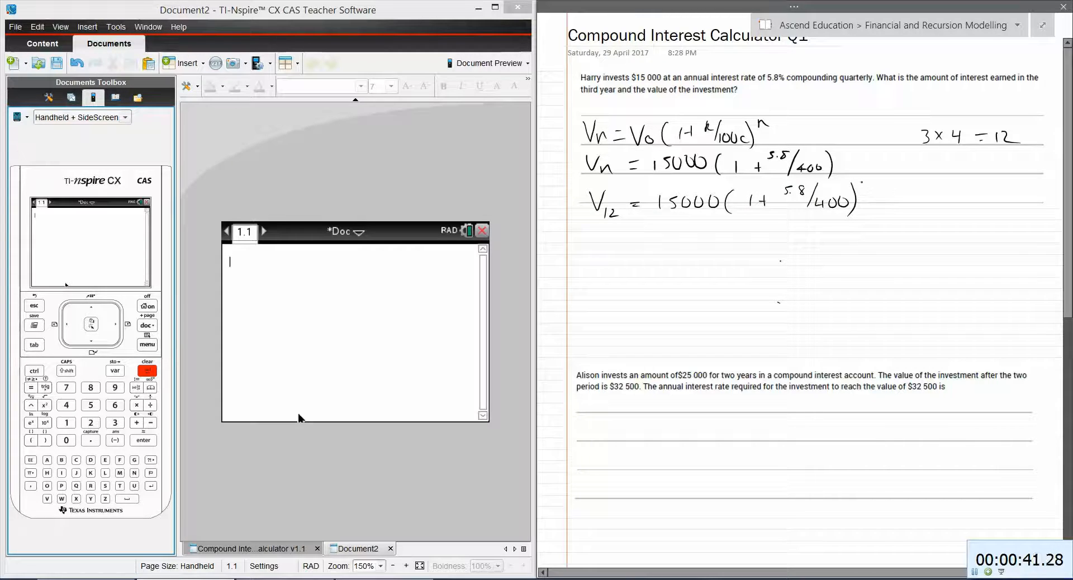
pyautogui.moveTo(863, 181); pyautogui.dragTo(863, 187)
pyautogui.moveTo(869, 182); pyautogui.dragTo(879, 187)
# Write V8 = 15000(1 + 5.8/400)^8 below, and end both the V12 and V8 lines with an equals sign
pyautogui.moveTo(607, 246); pyautogui.dragTo(631, 245)
pyautogui.moveTo(626, 249); pyautogui.dragTo(631, 248)
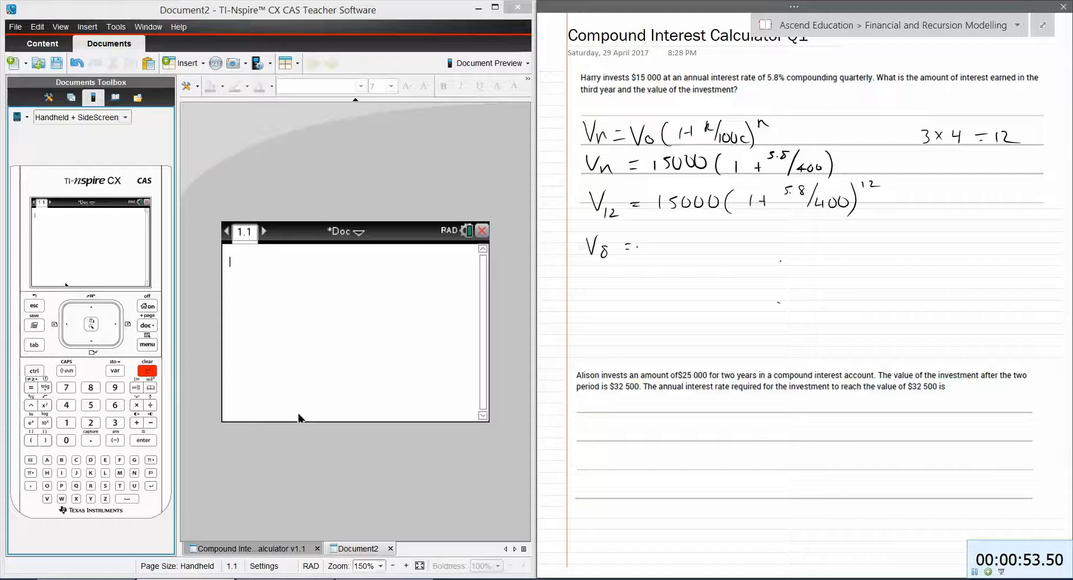
pyautogui.moveTo(656, 239); pyautogui.dragTo(659, 249)
pyautogui.moveTo(669, 239)
pyautogui.mouseDown()
pyautogui.moveTo(662, 248)
pyautogui.moveTo(690, 239)
pyautogui.mouseUp()
pyautogui.moveTo(705, 236)
pyautogui.mouseDown()
pyautogui.moveTo(722, 252)
pyautogui.moveTo(742, 247)
pyautogui.mouseUp()
pyautogui.click(749, 247)
pyautogui.moveTo(757, 238)
pyautogui.mouseDown()
pyautogui.moveTo(757, 247)
pyautogui.moveTo(774, 236)
pyautogui.mouseUp()
pyautogui.click(782, 234)
pyautogui.moveTo(793, 229)
pyautogui.mouseDown()
pyautogui.moveTo(755, 252)
pyautogui.moveTo(821, 247)
pyautogui.mouseUp()
pyautogui.moveTo(833, 246)
pyautogui.mouseDown()
pyautogui.moveTo(848, 230)
pyautogui.moveTo(892, 244)
pyautogui.mouseUp()
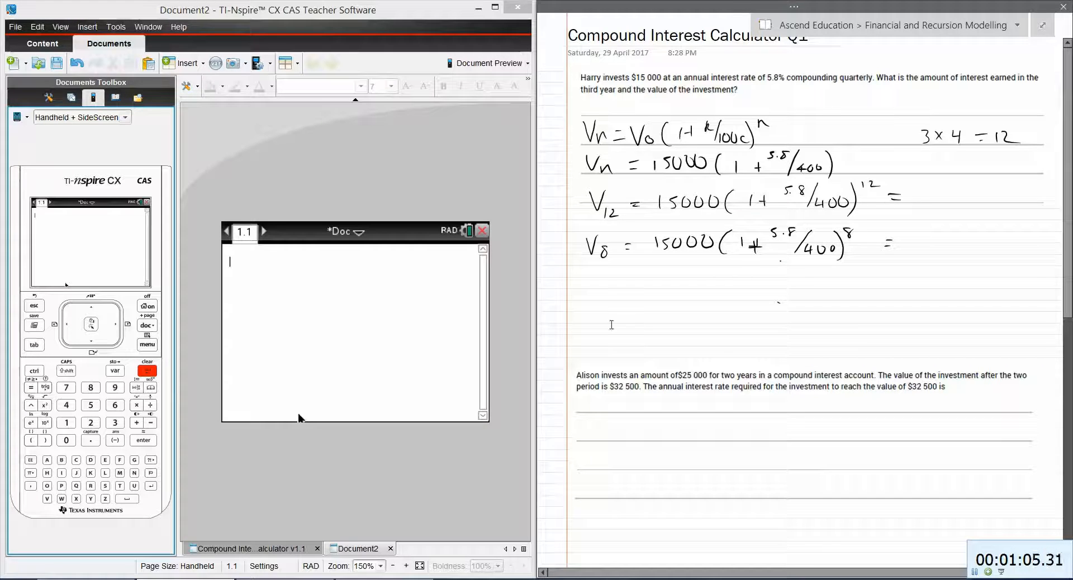
# Evaluate 15000·(1+5.8/400)^3 on the calculator page of the TI-Nspire document
pyautogui.click(223, 373)
pyautogui.write('1')
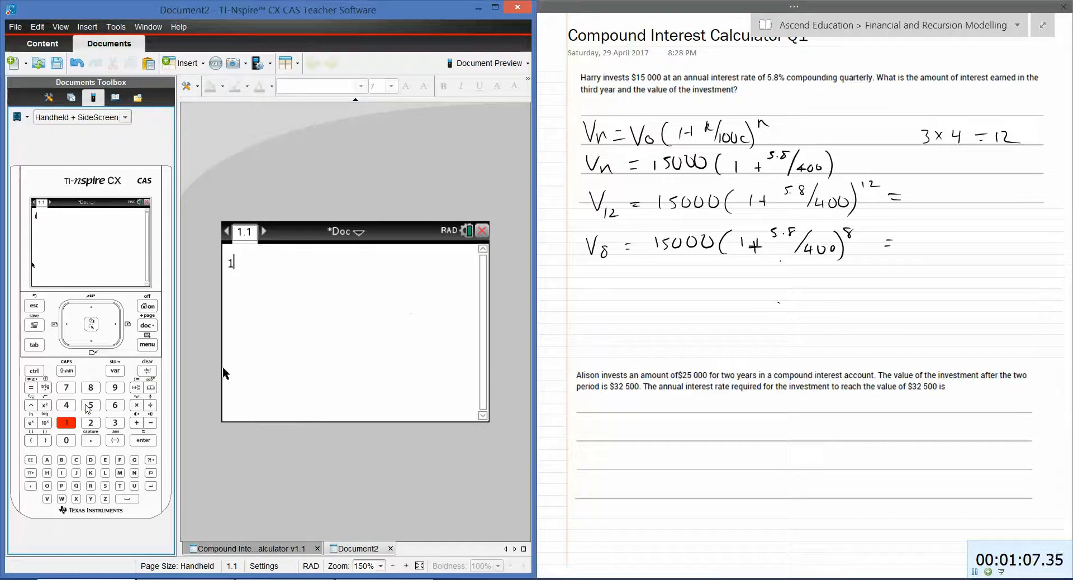
pyautogui.write('5000*(1')
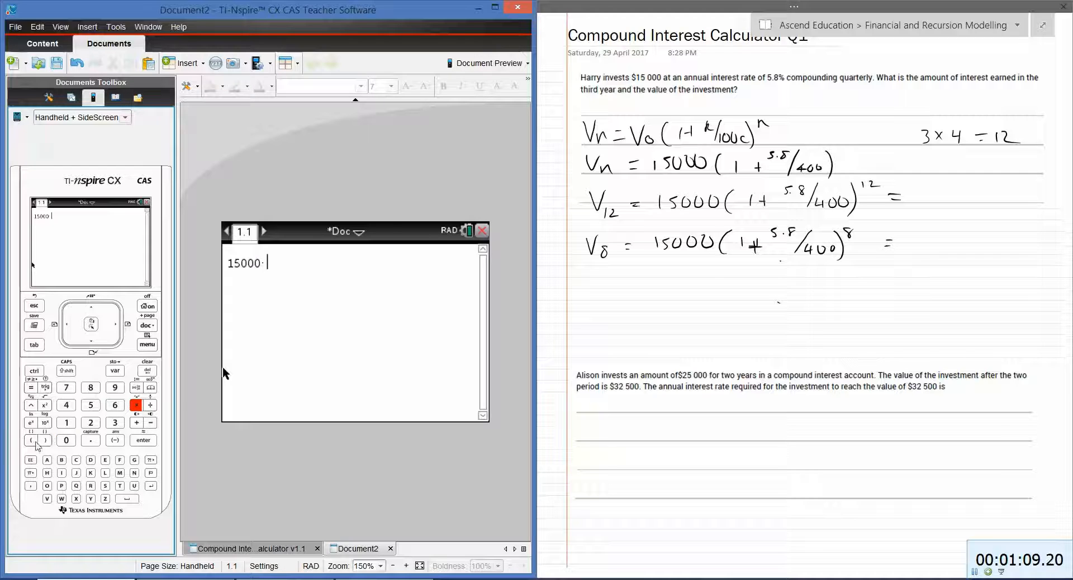
pyautogui.write('+5.')
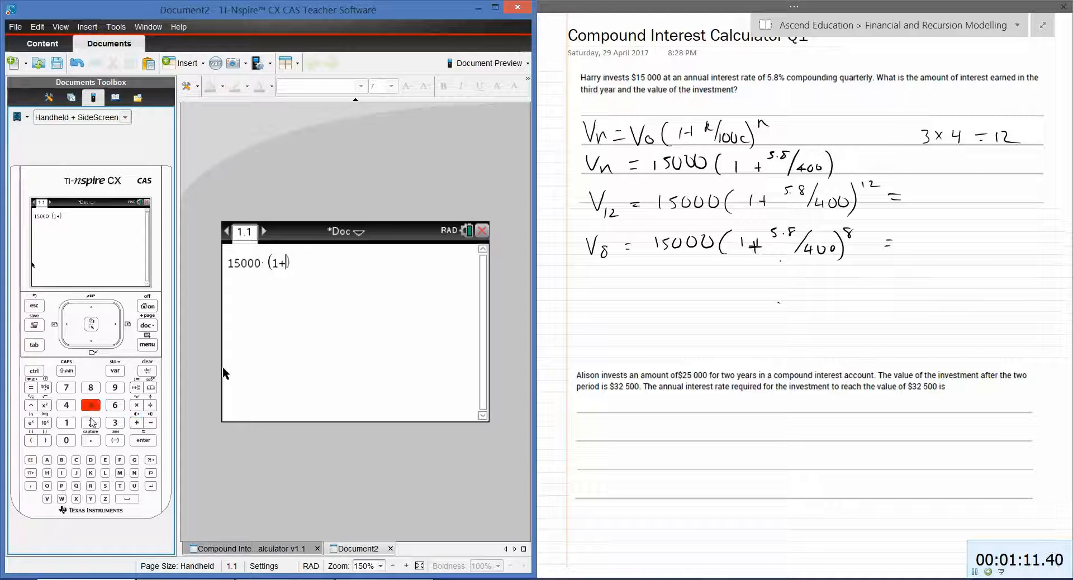
pyautogui.write('8/400')
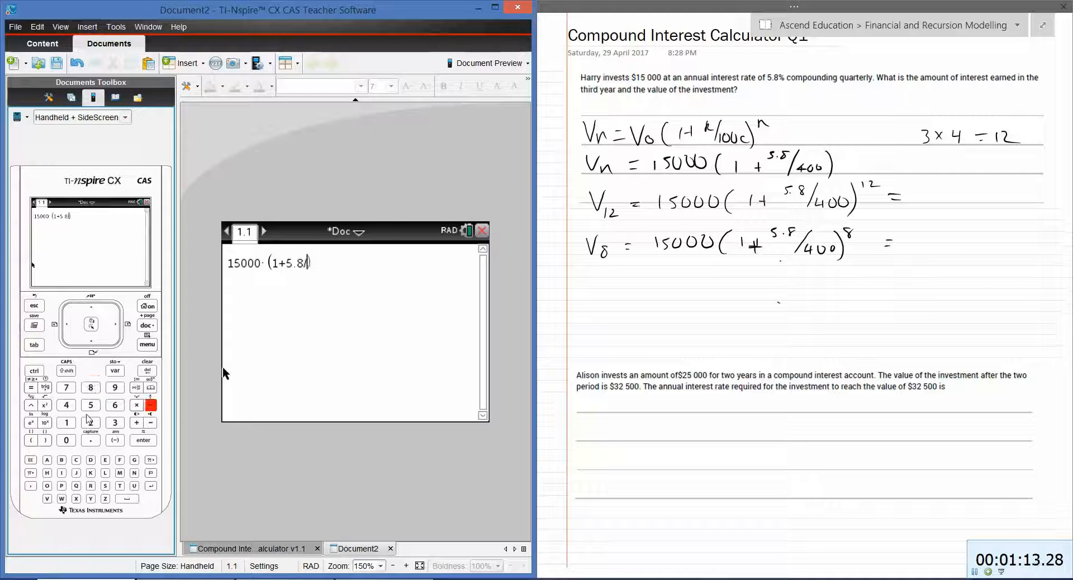
pyautogui.press('Right')
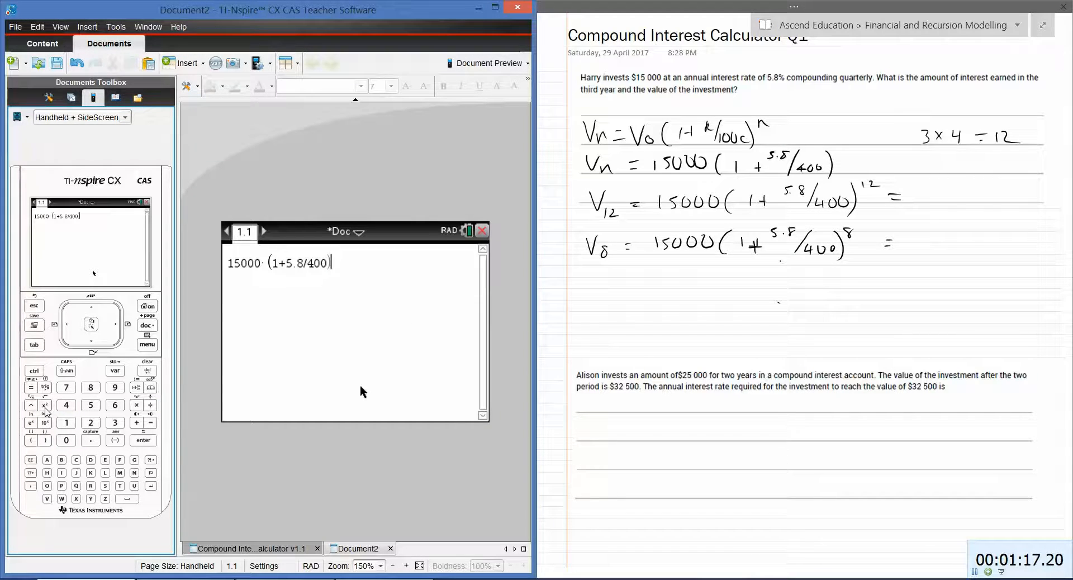
pyautogui.write('^3')
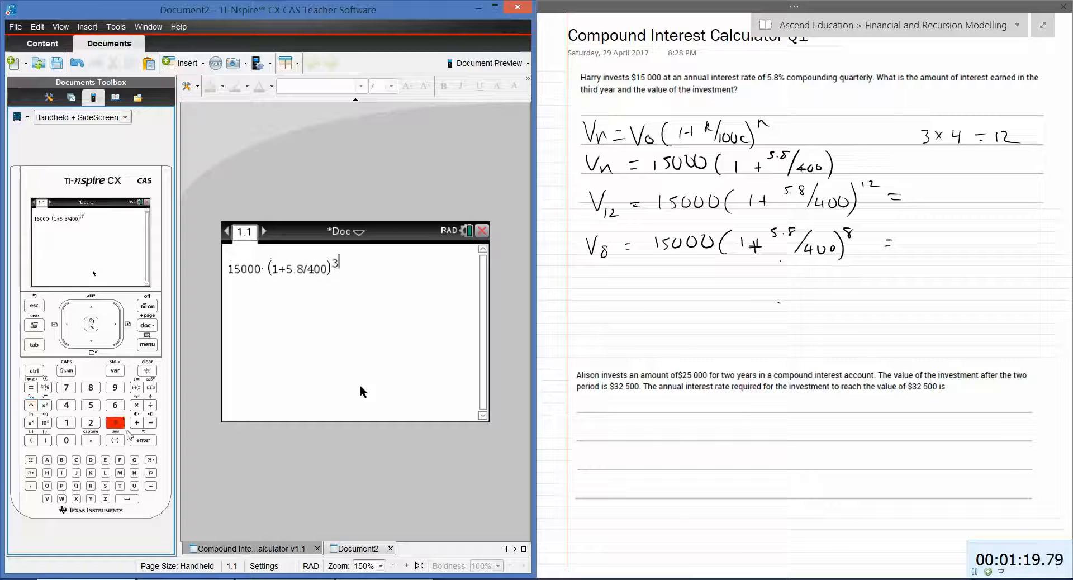
pyautogui.press('Return')
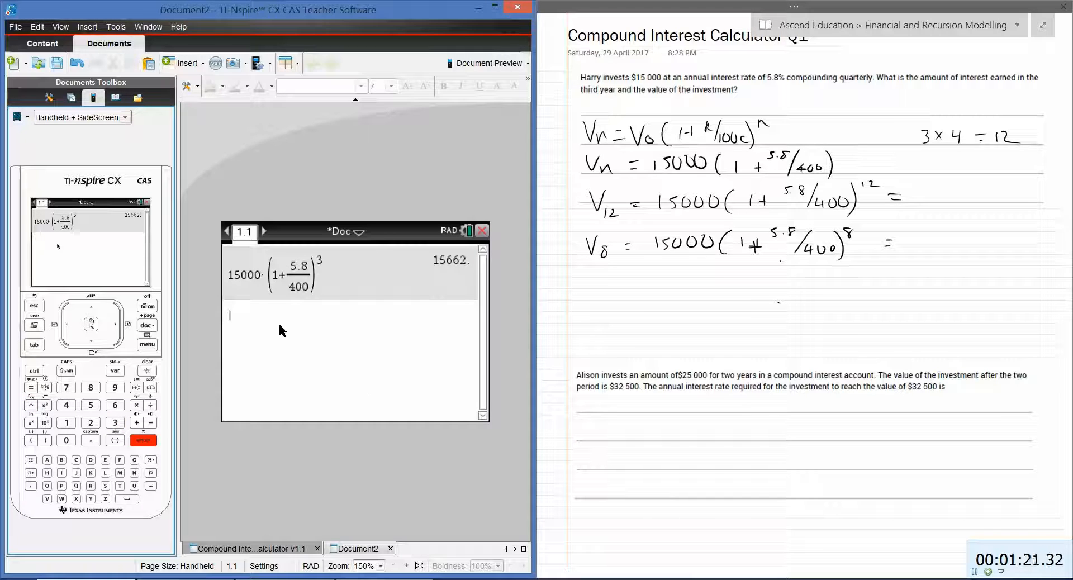
# Reuse the previous calculator entry with its exponent changed to 12 and evaluate it
pyautogui.press('Up')
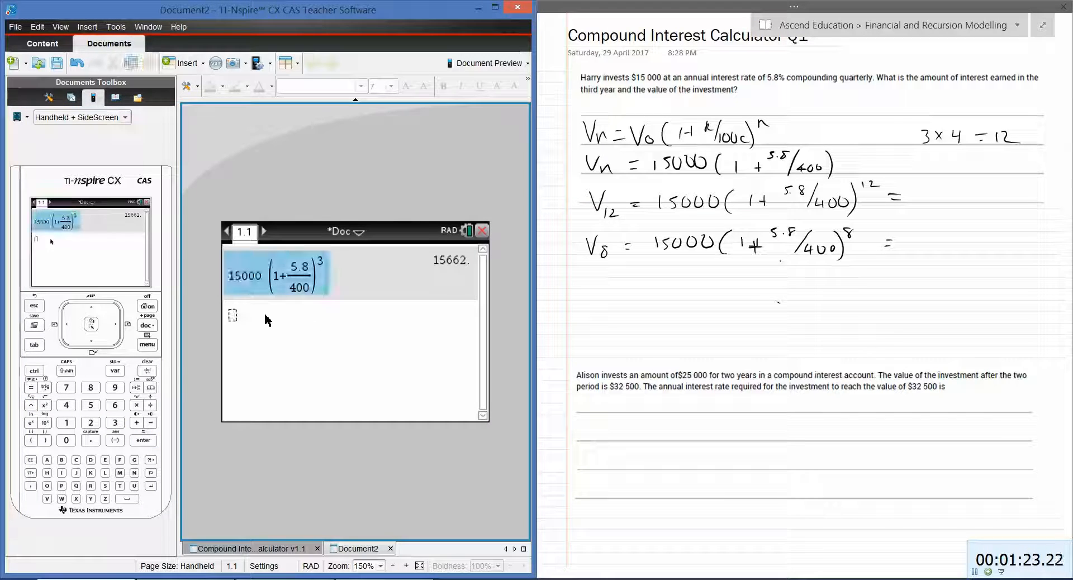
pyautogui.press('Return')
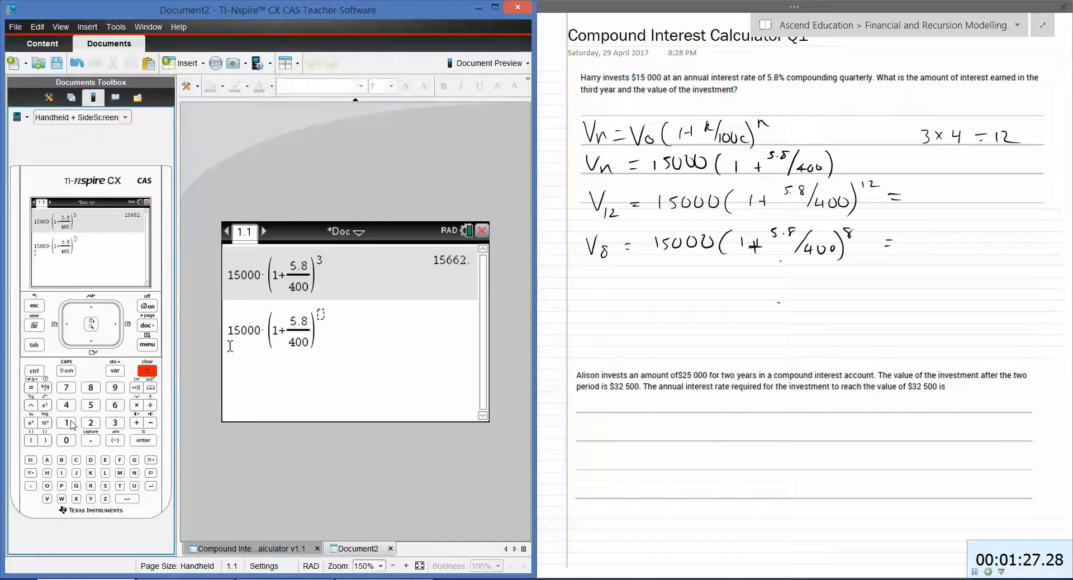
pyautogui.press('BackSpace')
pyautogui.write('12')
pyautogui.press('Return')
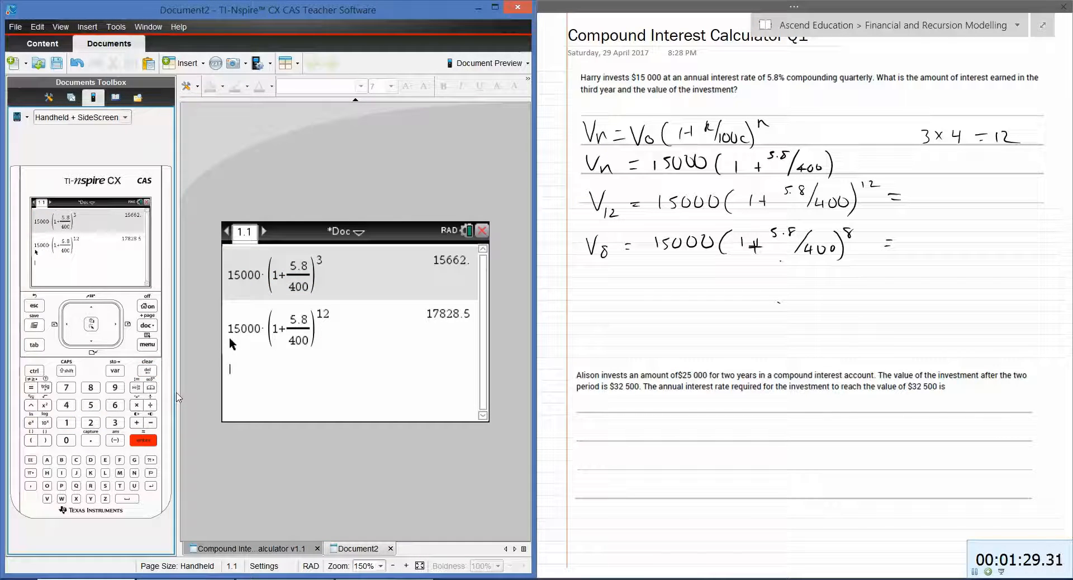
# Copy the exponent-12 entry to a new line, change its exponent to 8, and evaluate it
pyautogui.click(250, 374)
pyautogui.press('Up')
pyautogui.press('Up')
pyautogui.press('Up')
pyautogui.press('Up')
pyautogui.click(250, 375)
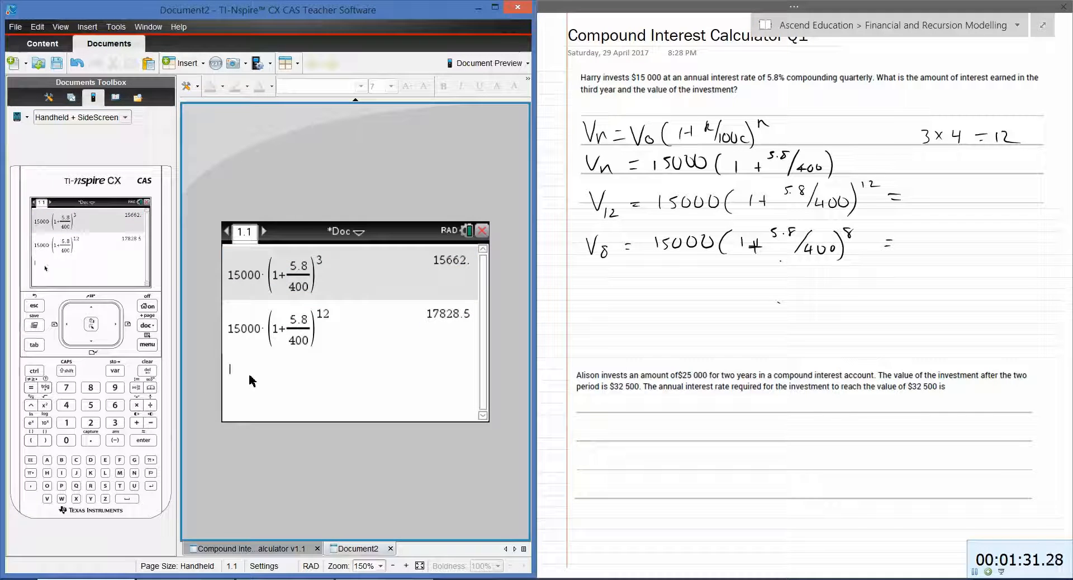
pyautogui.click(242, 334)
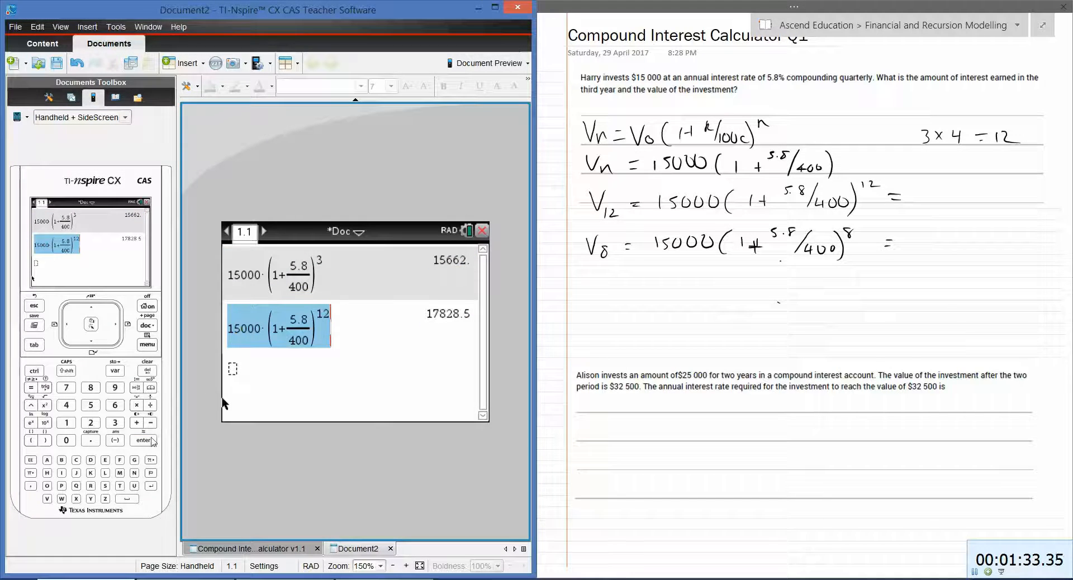
pyautogui.press('Return')
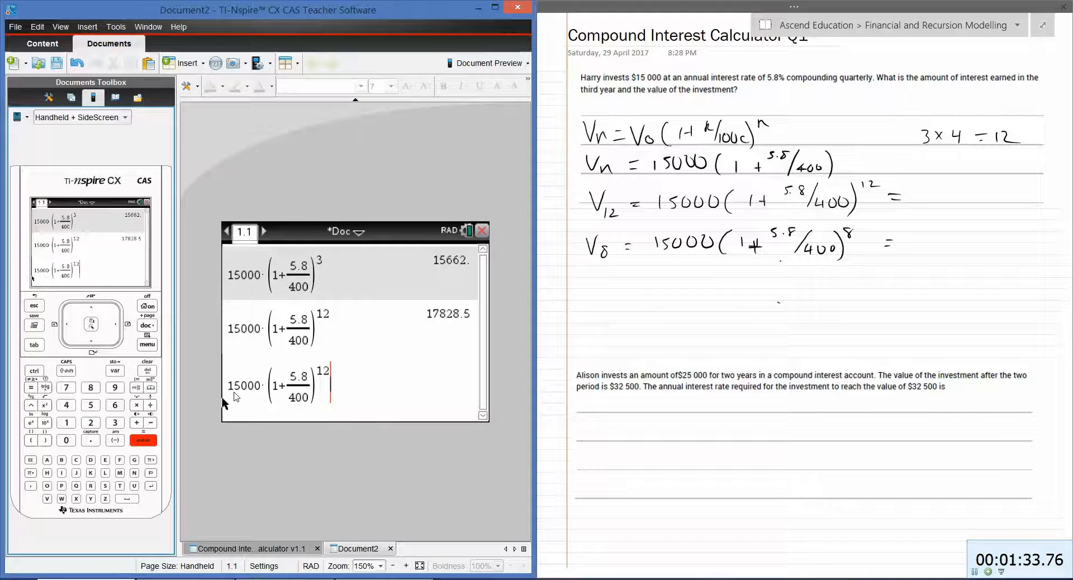
pyautogui.click(148, 371)
pyautogui.click(320, 371)
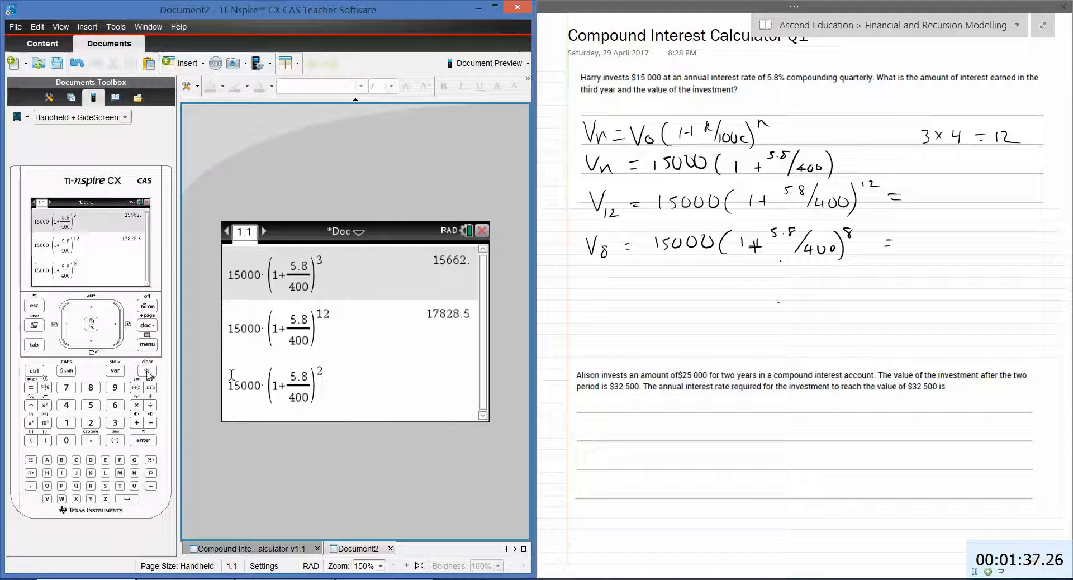
pyautogui.click(91, 388)
pyautogui.click(143, 440)
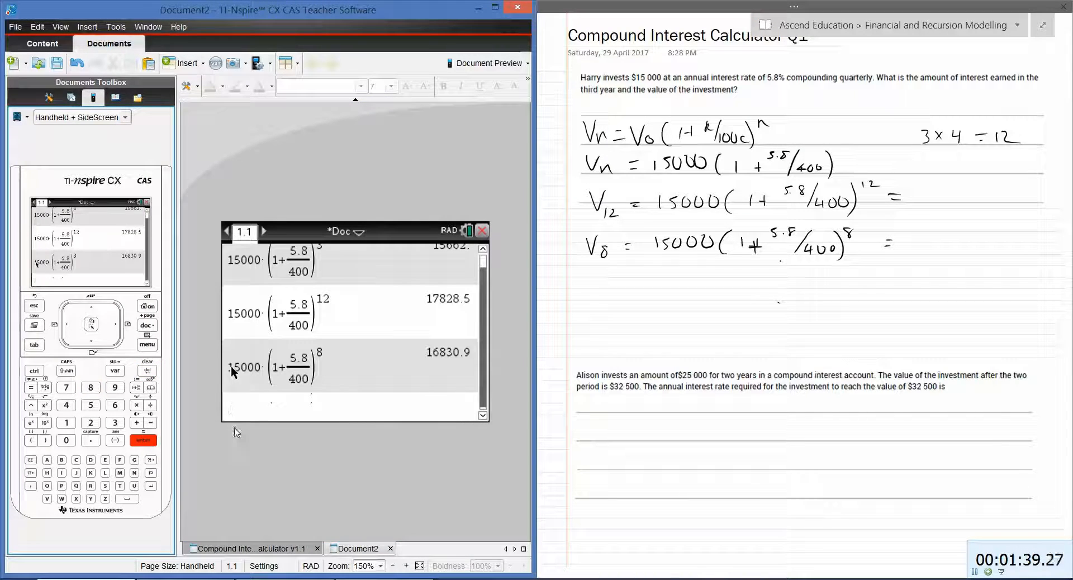
# Write the answers 17828.5 for V12 and 16830.9 for V8 in the handwritten working
pyautogui.moveTo(929, 194)
pyautogui.mouseDown()
pyautogui.moveTo(930, 206)
pyautogui.moveTo(984, 205)
pyautogui.moveTo(1001, 194)
pyautogui.moveTo(1015, 205)
pyautogui.mouseUp()
pyautogui.click(1007, 204)
pyautogui.moveTo(912, 235)
pyautogui.mouseDown()
pyautogui.moveTo(913, 248)
pyautogui.moveTo(924, 243)
pyautogui.mouseUp()
pyautogui.moveTo(949, 236); pyautogui.dragTo(1010, 249)
pyautogui.click(998, 246)
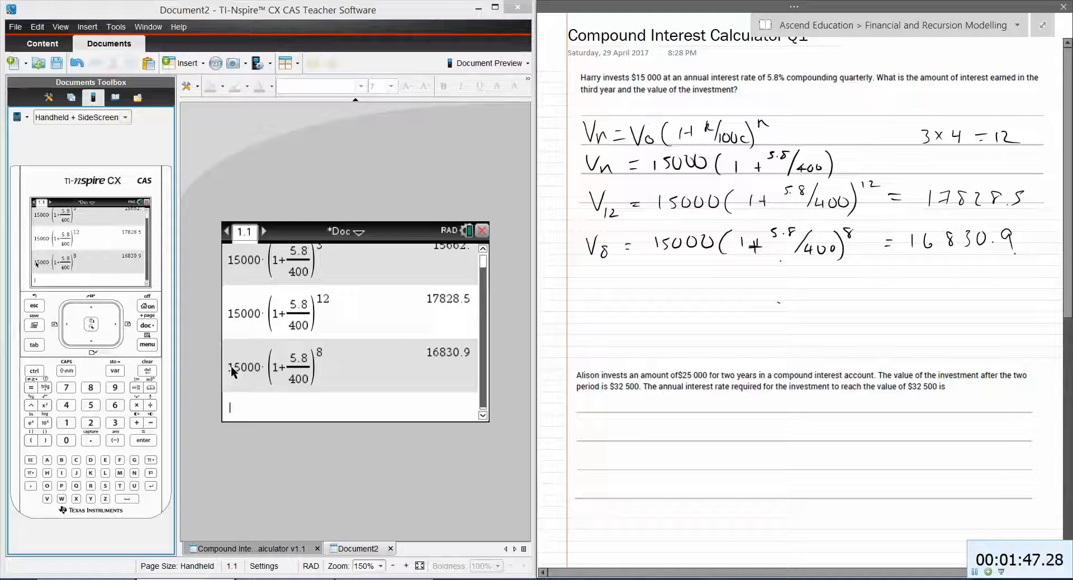
# Write "Interest earned in Y3 = V12 − V8" below the working, with an equals sign for the answer underneath
pyautogui.moveTo(586, 305)
pyautogui.mouseDown()
pyautogui.moveTo(586, 323)
pyautogui.moveTo(652, 320)
pyautogui.mouseUp()
pyautogui.moveTo(653, 306)
pyautogui.mouseDown()
pyautogui.moveTo(657, 321)
pyautogui.moveTo(703, 309)
pyautogui.moveTo(710, 318)
pyautogui.mouseUp()
pyautogui.click(689, 318)
pyautogui.moveTo(712, 315); pyautogui.dragTo(741, 317)
pyautogui.moveTo(745, 317)
pyautogui.mouseDown()
pyautogui.moveTo(781, 300)
pyautogui.moveTo(790, 322)
pyautogui.mouseUp()
pyautogui.moveTo(804, 311)
pyautogui.mouseDown()
pyautogui.moveTo(858, 298)
pyautogui.moveTo(867, 317)
pyautogui.mouseUp()
pyautogui.moveTo(868, 311); pyautogui.dragTo(873, 317)
pyautogui.moveTo(886, 311); pyautogui.dragTo(911, 302)
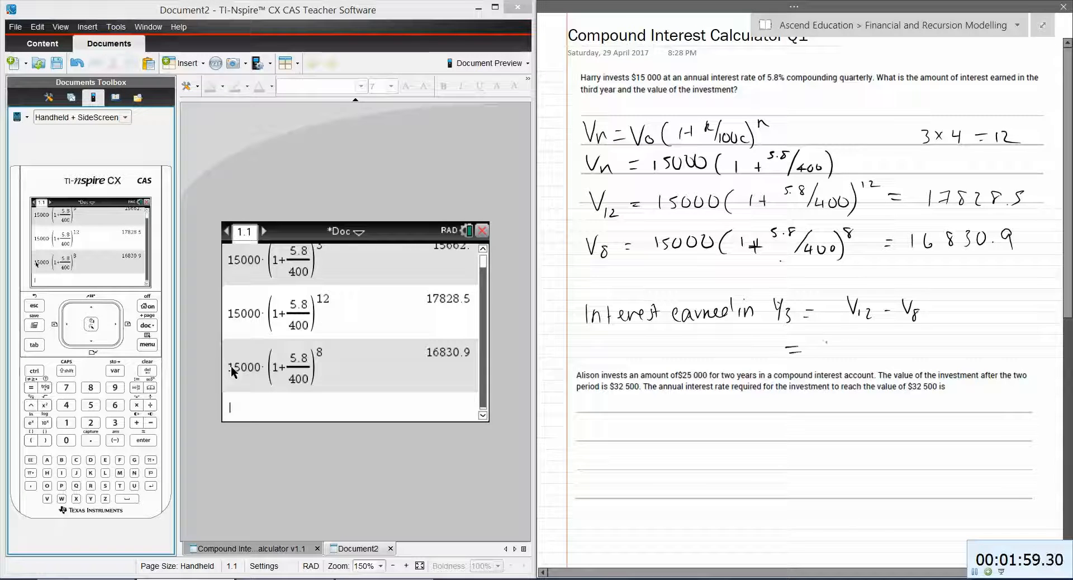
pyautogui.moveTo(786, 348); pyautogui.dragTo(801, 352)
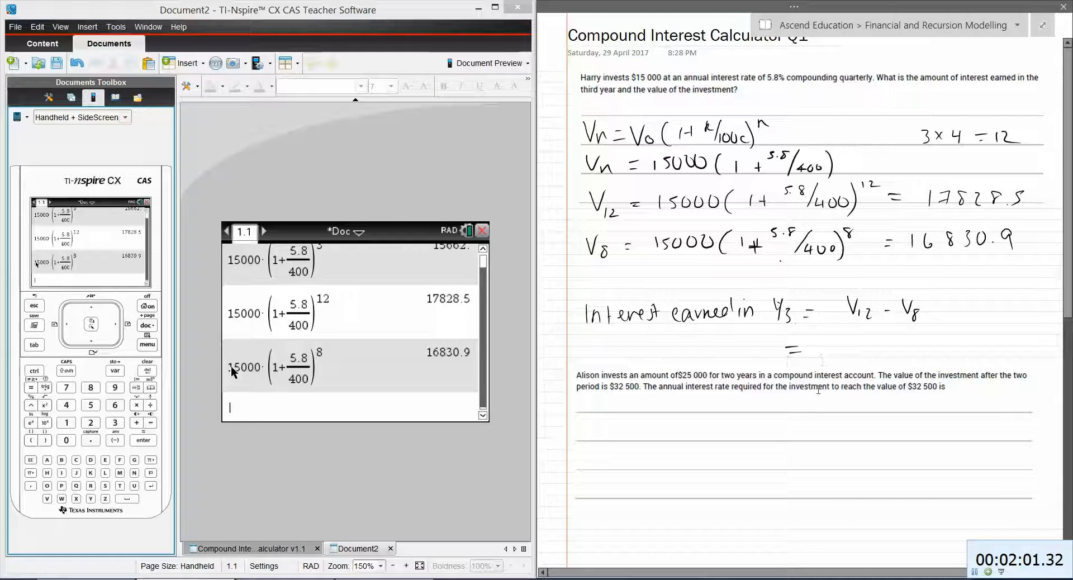
# Copy the V12 result from the calculator history into a new entry and evaluate it on its own
pyautogui.click(317, 395)
pyautogui.scroll(2, 316, 395)
pyautogui.scroll(-1, 316, 396)
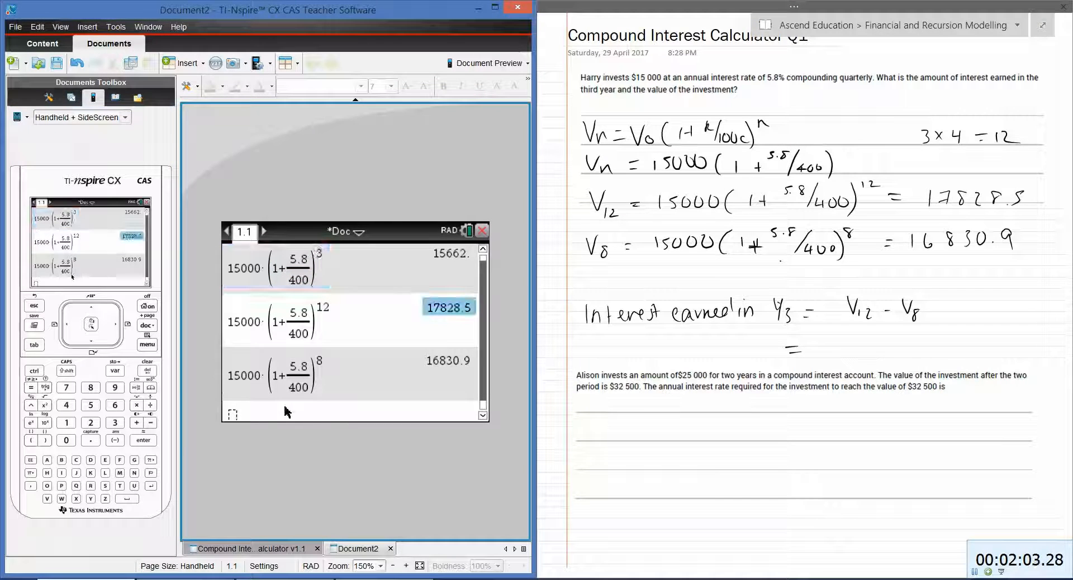
pyautogui.click(152, 439)
pyautogui.click(152, 440)
pyautogui.click(152, 439)
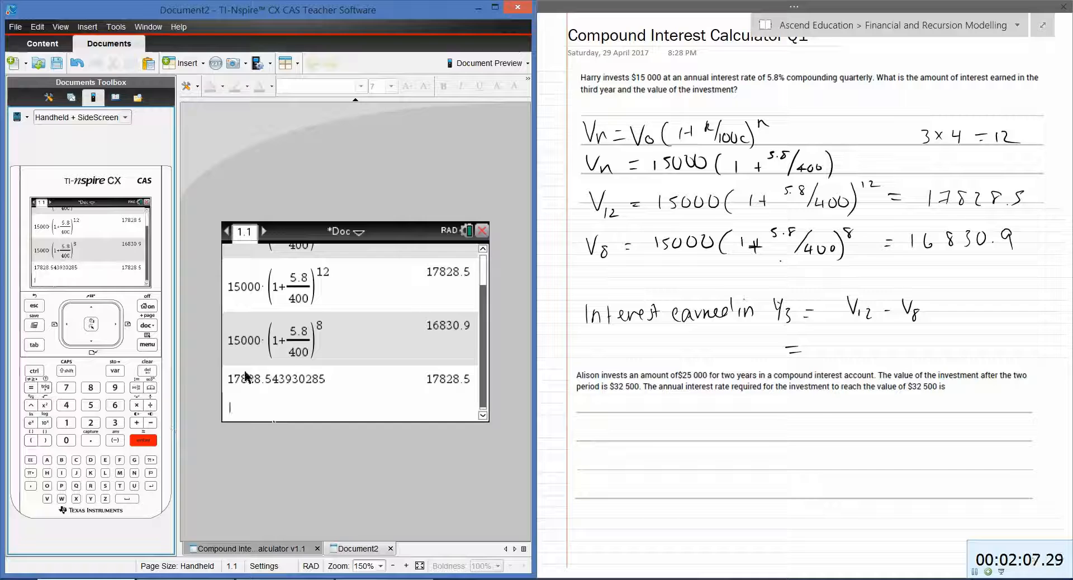
# Subtract the V8 result from the V12 result using the unrounded values in the calculator history
pyautogui.press('Up')
pyautogui.press('Up')
pyautogui.press('Up')
pyautogui.press('Up')
pyautogui.press('Up')
pyautogui.press('Up')
pyautogui.click(431, 379)
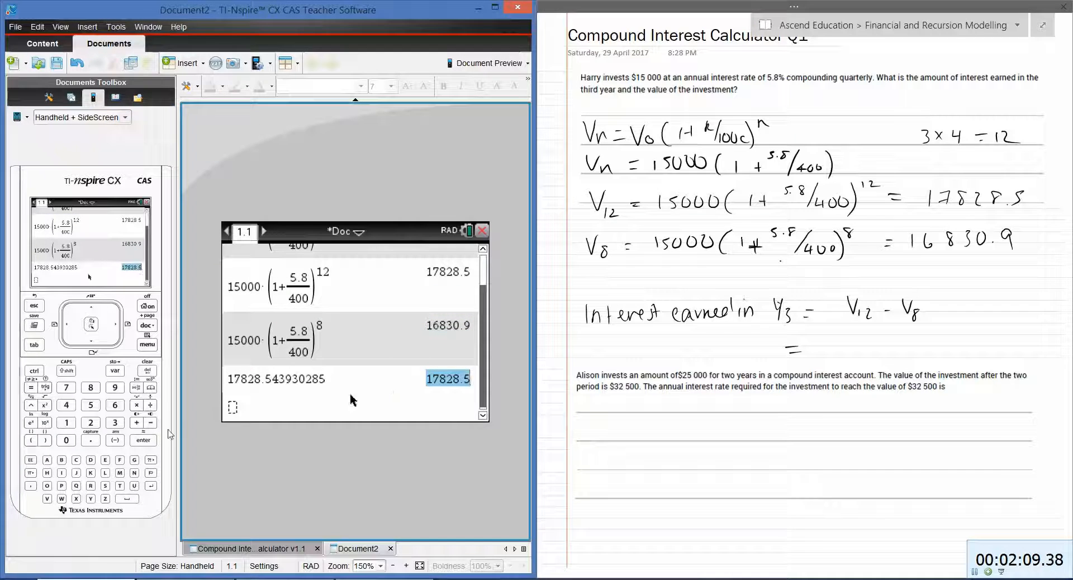
pyautogui.press('Return')
pyautogui.write('-')
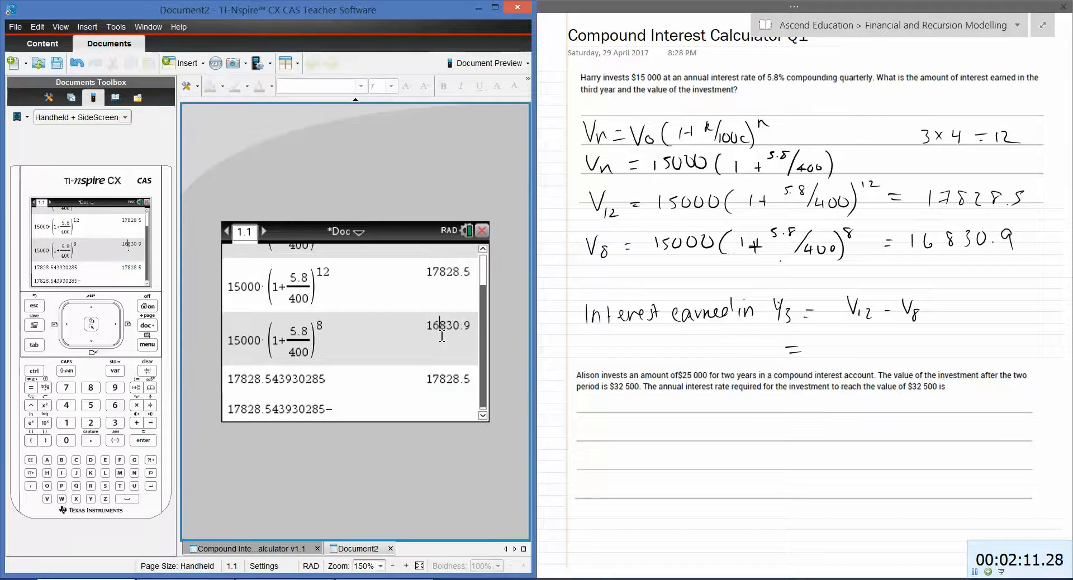
pyautogui.click(427, 335)
pyautogui.click(143, 440)
pyautogui.click(143, 440)
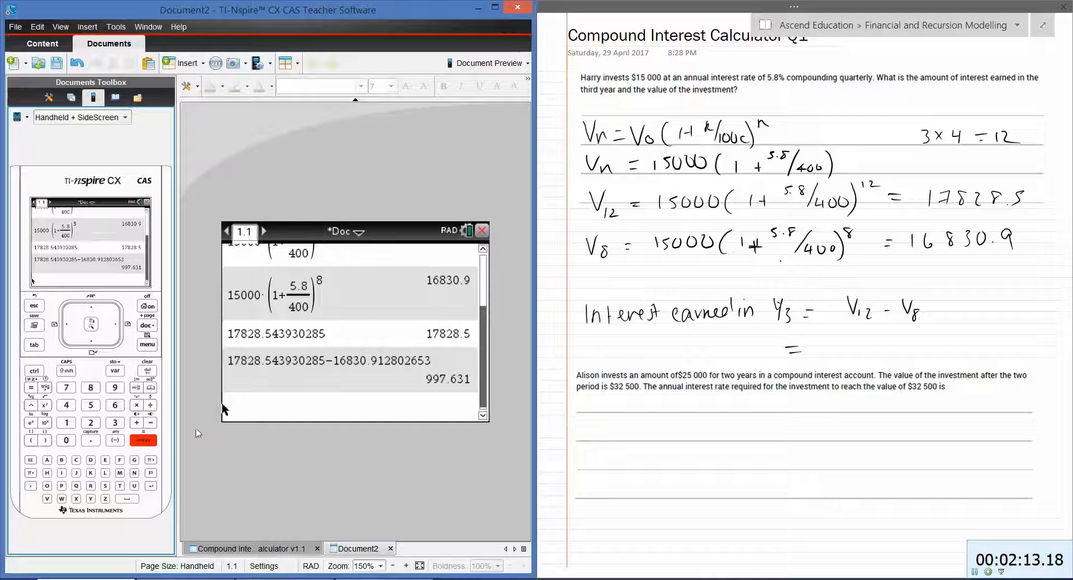
# Write 997.631 as the interest earned in year 3 and draw a box around the V12 answer 17828.5
pyautogui.moveTo(855, 336)
pyautogui.mouseDown()
pyautogui.moveTo(849, 353)
pyautogui.moveTo(869, 338)
pyautogui.moveTo(864, 354)
pyautogui.moveTo(947, 355)
pyautogui.mouseUp()
pyautogui.click(898, 353)
pyautogui.moveTo(906, 203)
pyautogui.mouseDown()
pyautogui.moveTo(1044, 207)
pyautogui.moveTo(919, 214)
pyautogui.mouseUp()
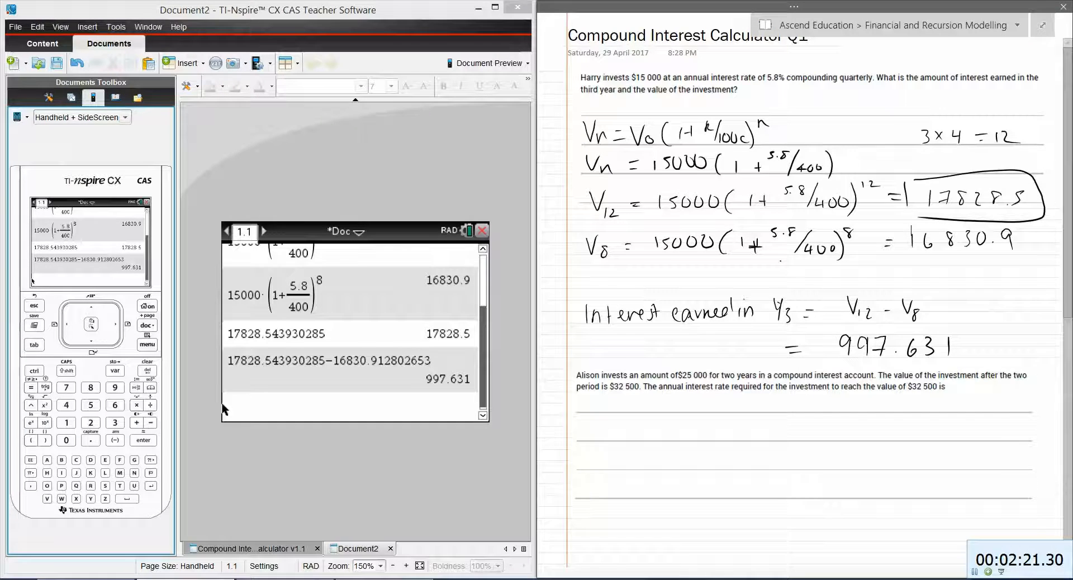
# Pause the stopwatch and switch to page 1.1 of the Compound Interest Calculator v1.1 document
pyautogui.click(974, 573)
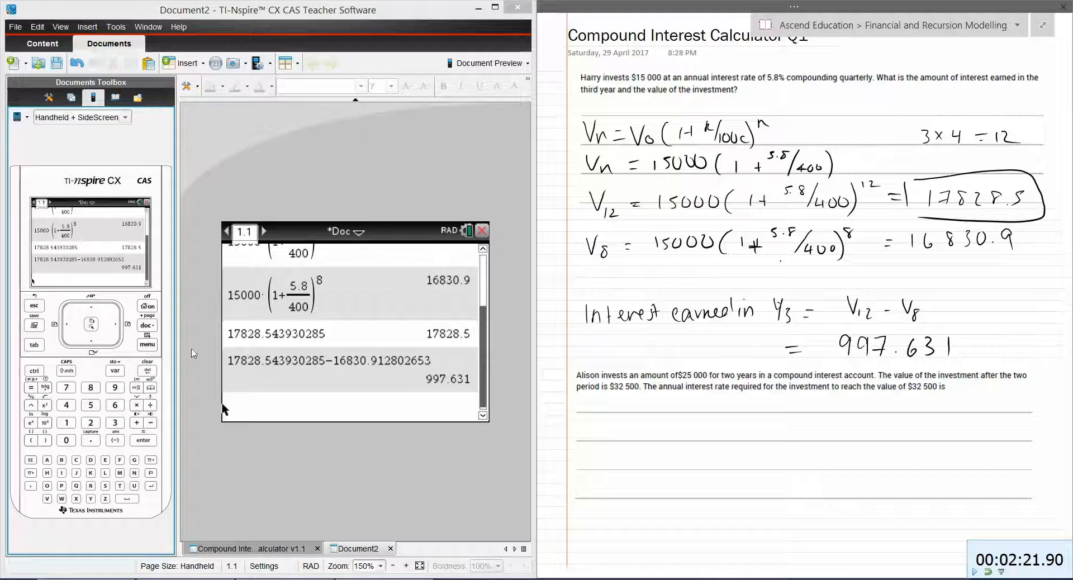
pyautogui.click(240, 548)
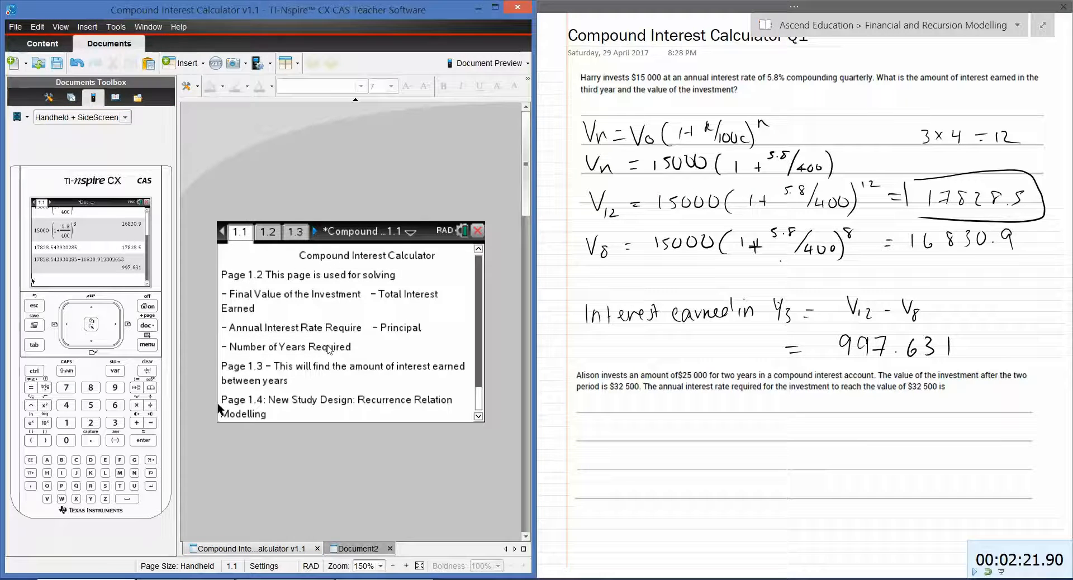
pyautogui.click(328, 346)
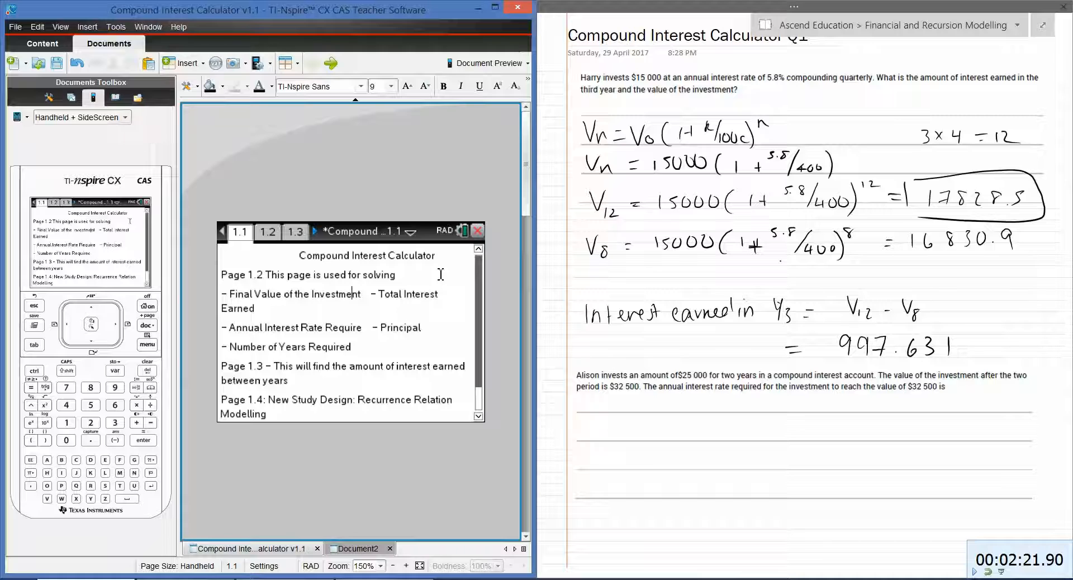
# Review the page descriptions on page 1.1, and move on through page 1.3 to page 1.4
pyautogui.click(350, 275)
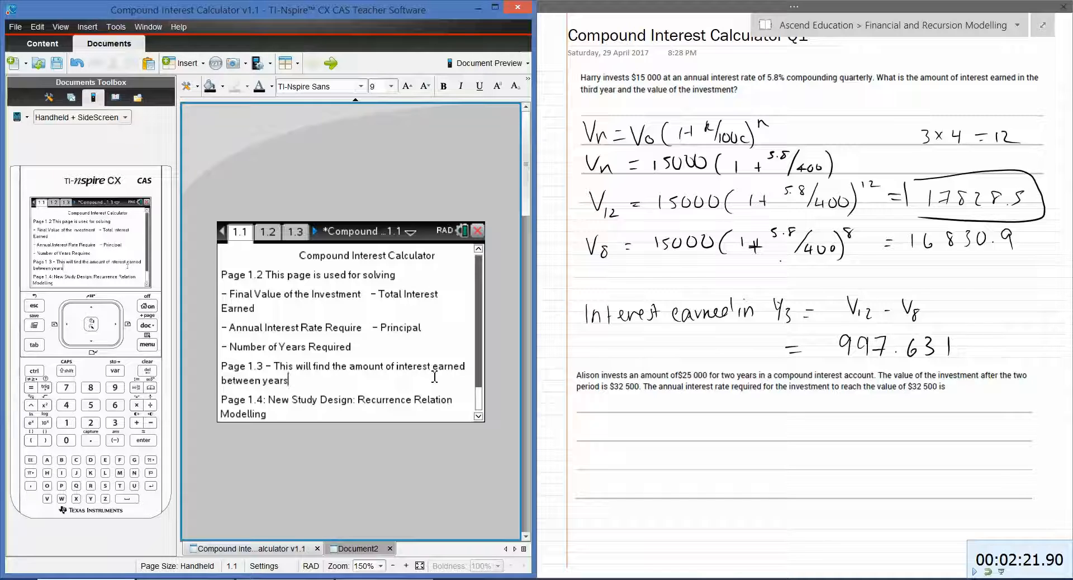
pyautogui.click(320, 401)
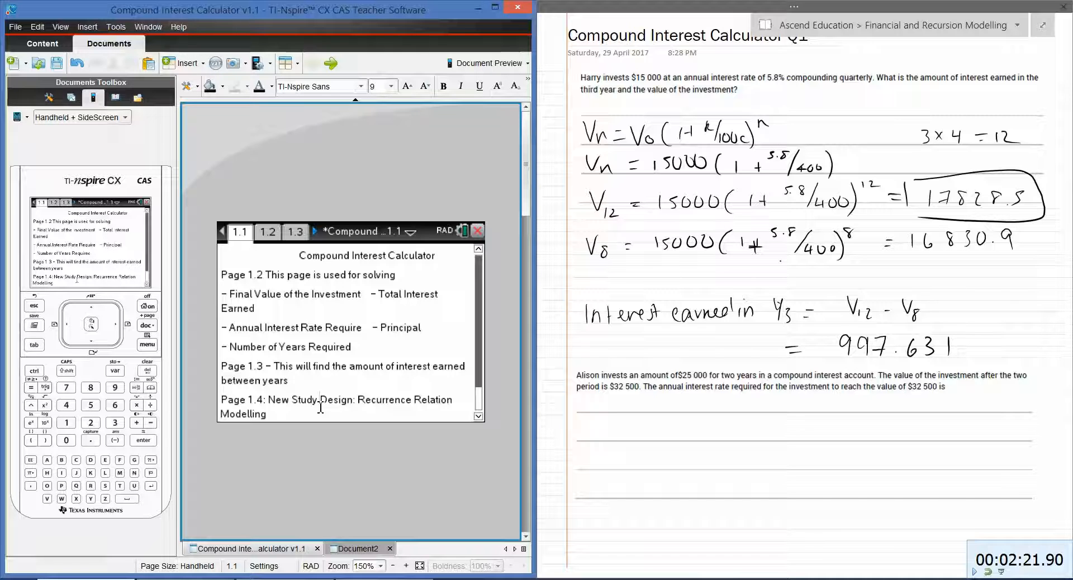
pyautogui.click(306, 232)
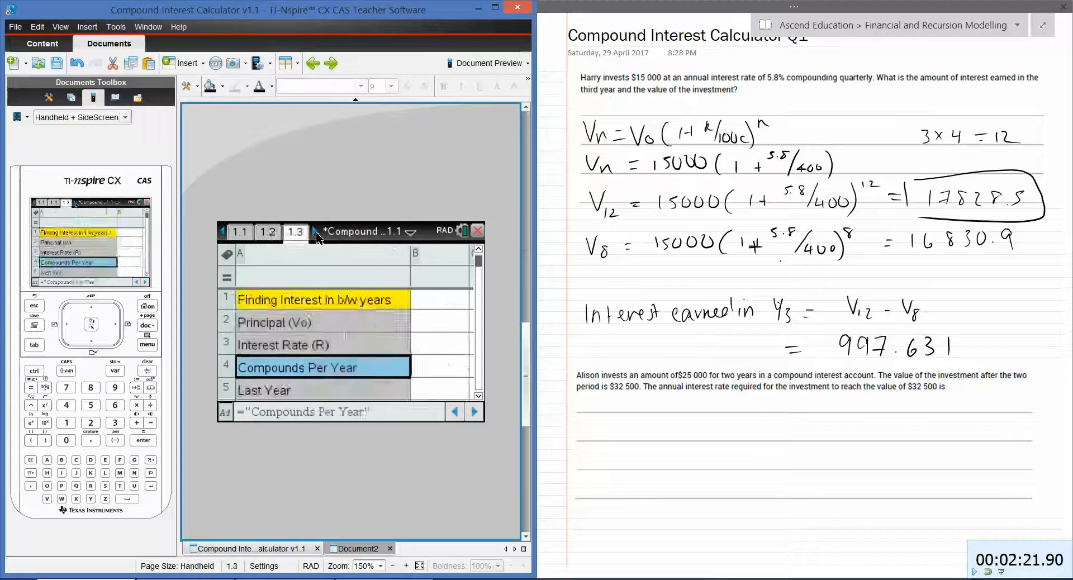
pyautogui.click(315, 232)
# Switch the document preview to Computer and examine the compound interest table on page 1.4
pyautogui.click(61, 27)
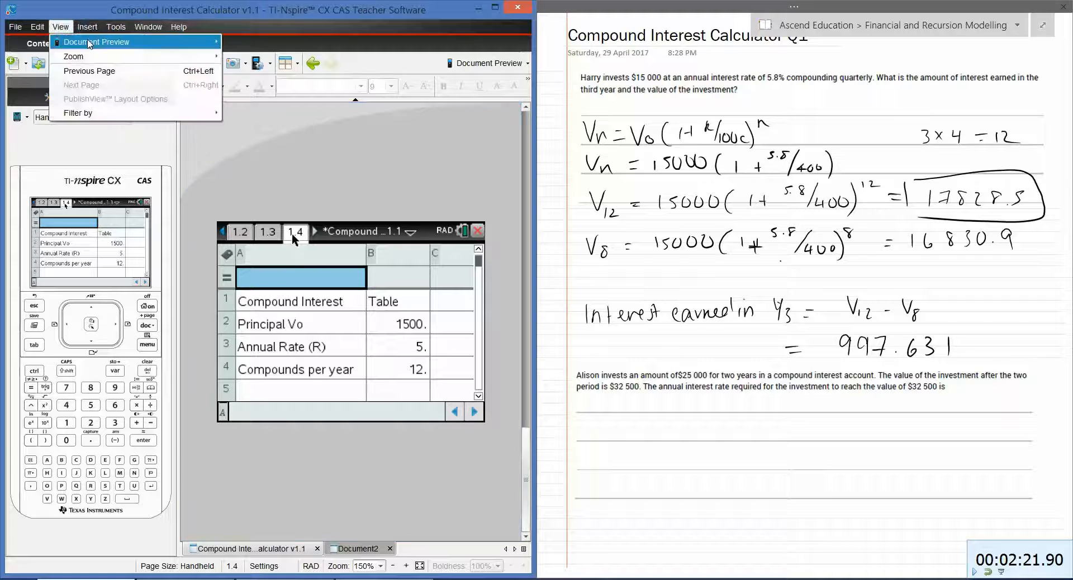
pyautogui.moveTo(89, 43)
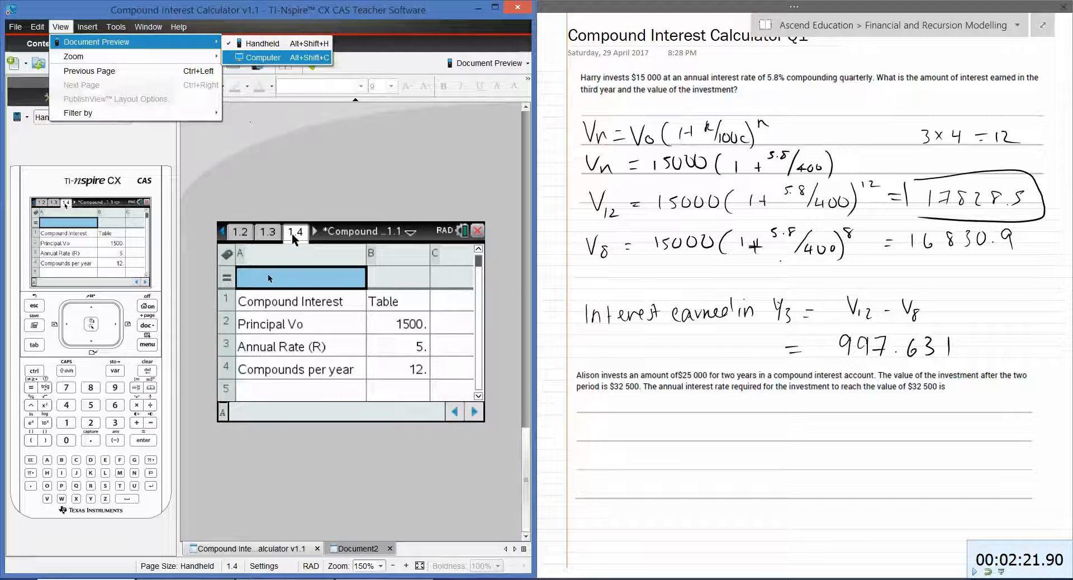
pyautogui.click(282, 58)
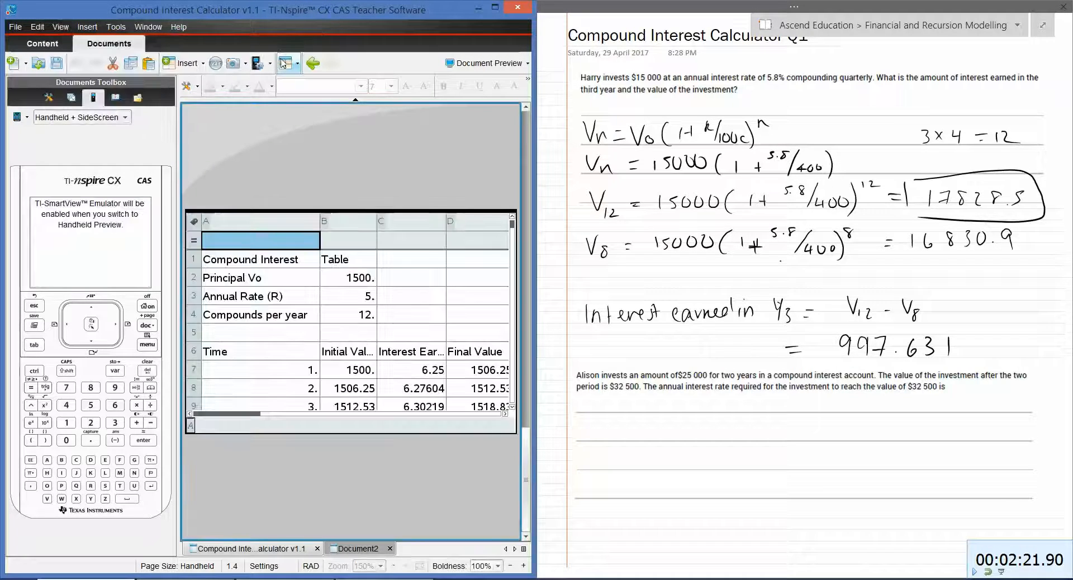
pyautogui.click(260, 336)
pyautogui.press('Down')
pyautogui.press('Down')
pyautogui.press('Down')
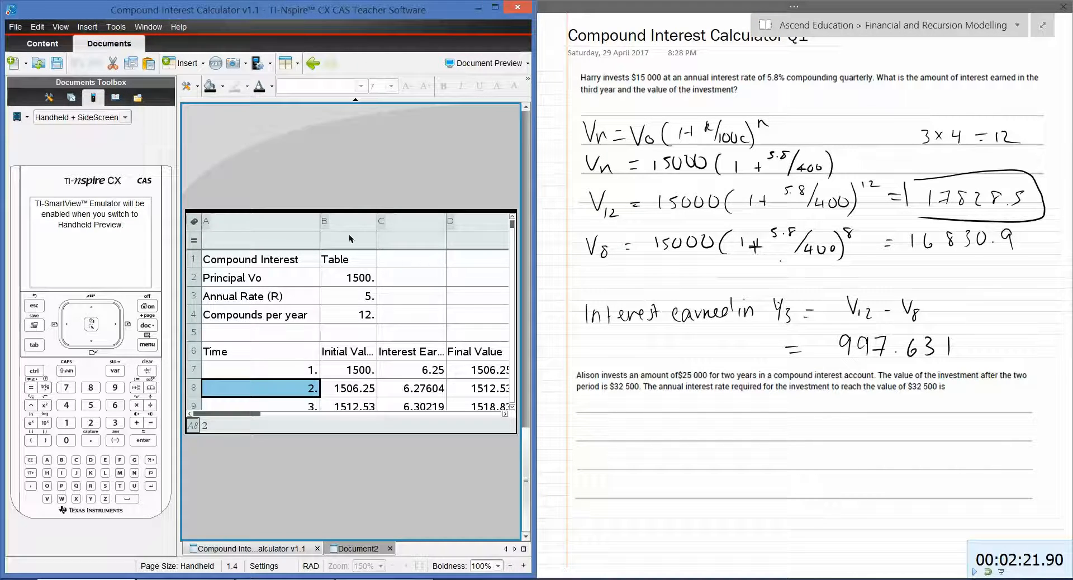
pyautogui.scroll(-1, 293, 355)
pyautogui.scroll(4, 294, 349)
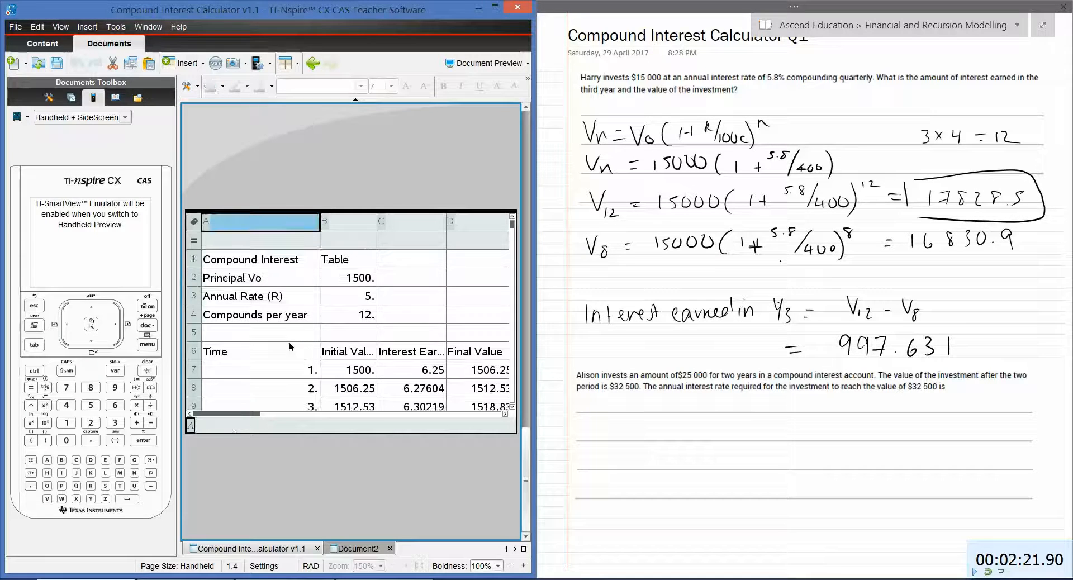
# Return the document preview to Handheld and open page 1.3
pyautogui.click(60, 27)
pyautogui.moveTo(88, 27)
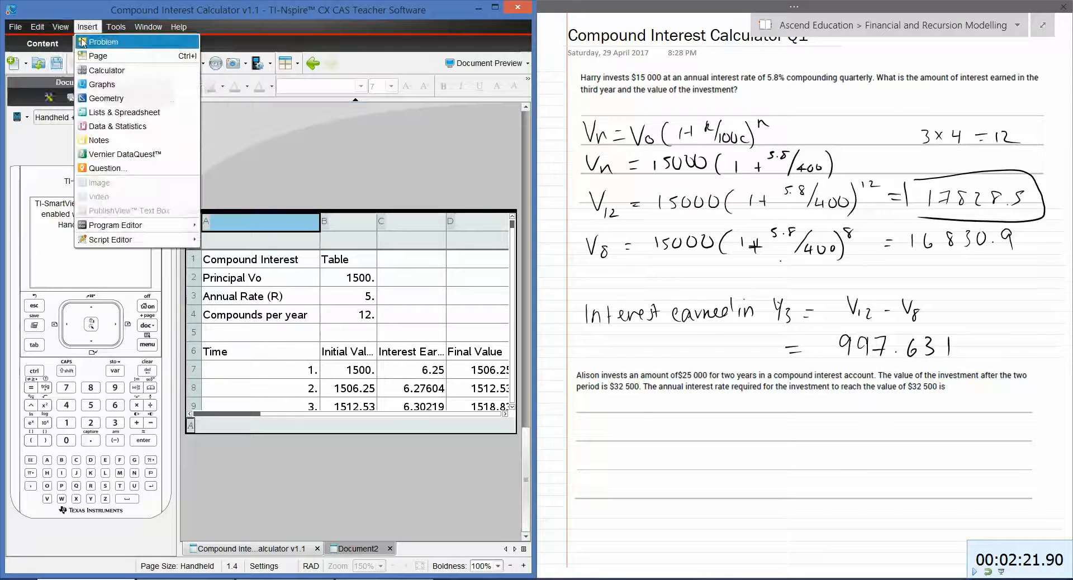
pyautogui.moveTo(201, 42)
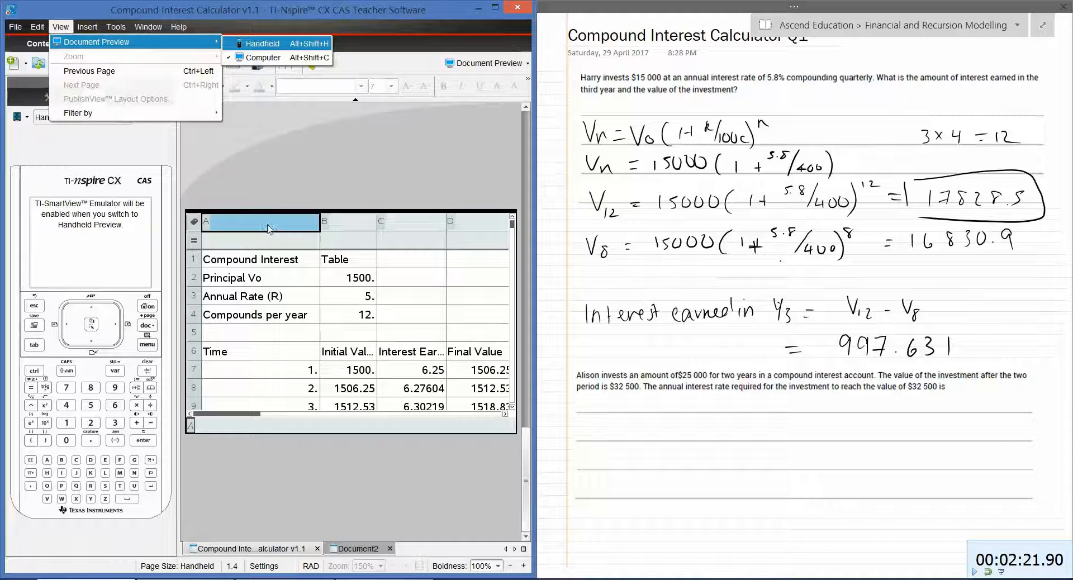
pyautogui.press('Return')
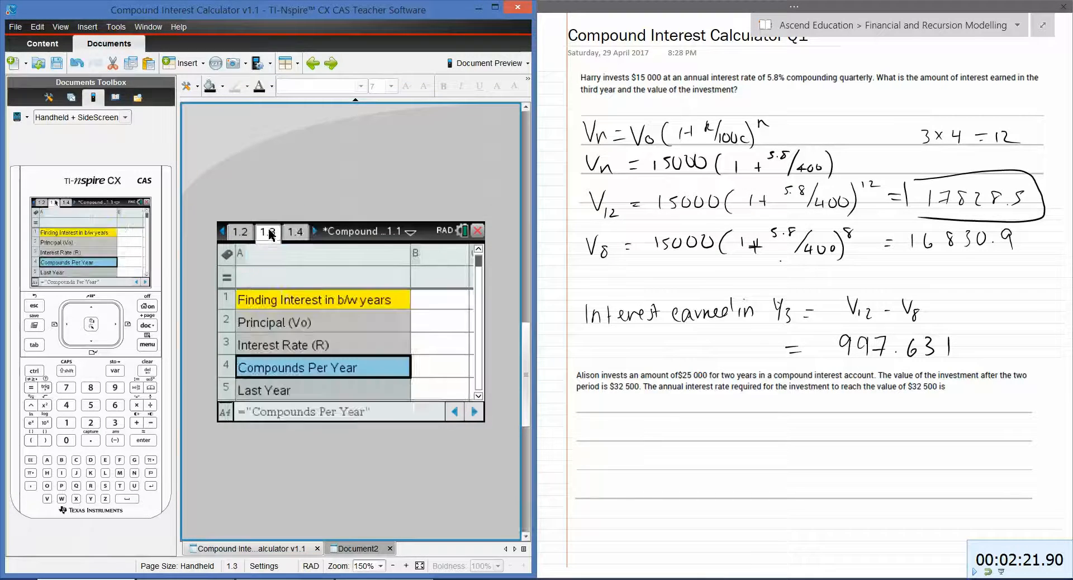
pyautogui.click(272, 232)
# Restart the stopwatch from zero and enter 15000 as the Principal (Vo) for finding interest between years
pyautogui.click(284, 300)
pyautogui.click(420, 324)
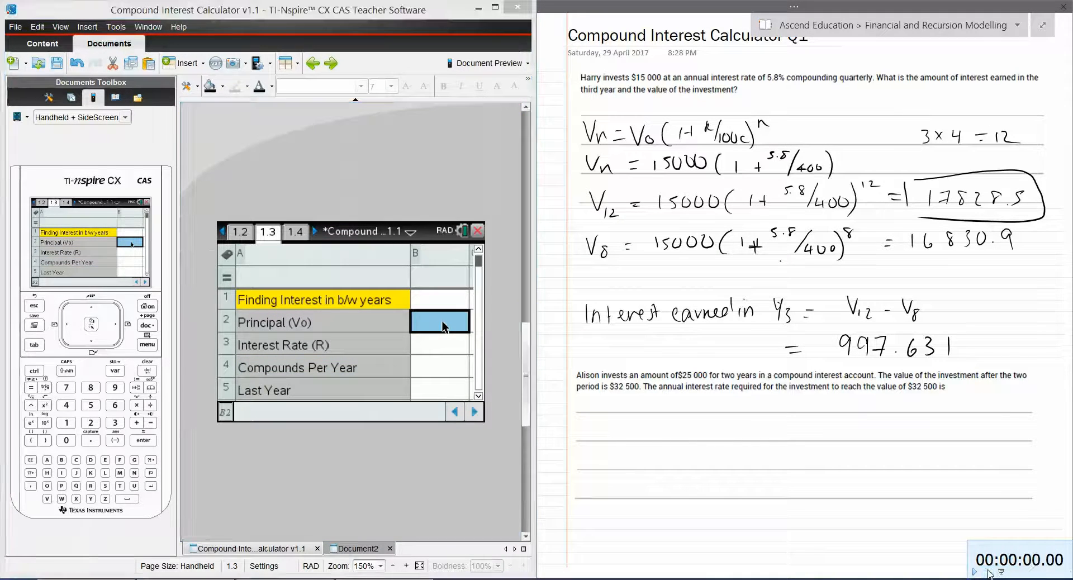
pyautogui.doubleClick(457, 323)
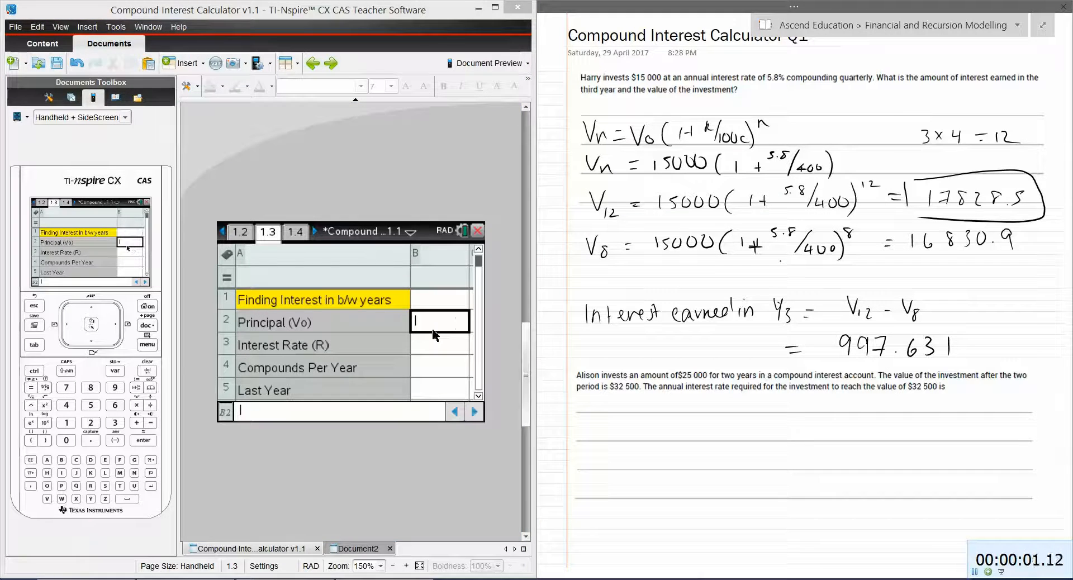
pyautogui.write('1')
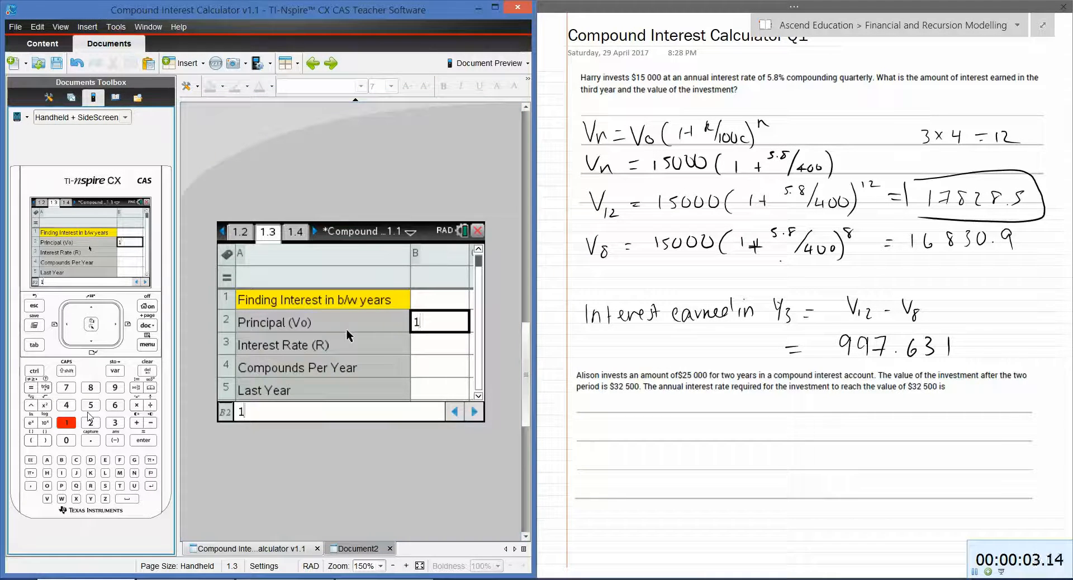
pyautogui.write('5000')
pyautogui.press('Return')
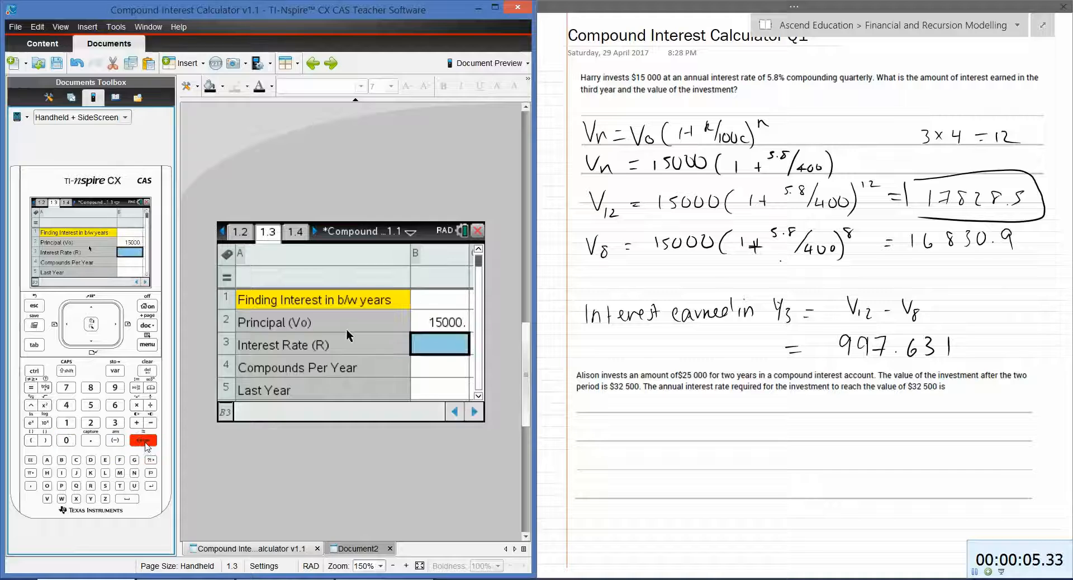
# Set the interest rate to 5.8, compounds per year to 4, last year to 3 and first year to 2
pyautogui.write('5')
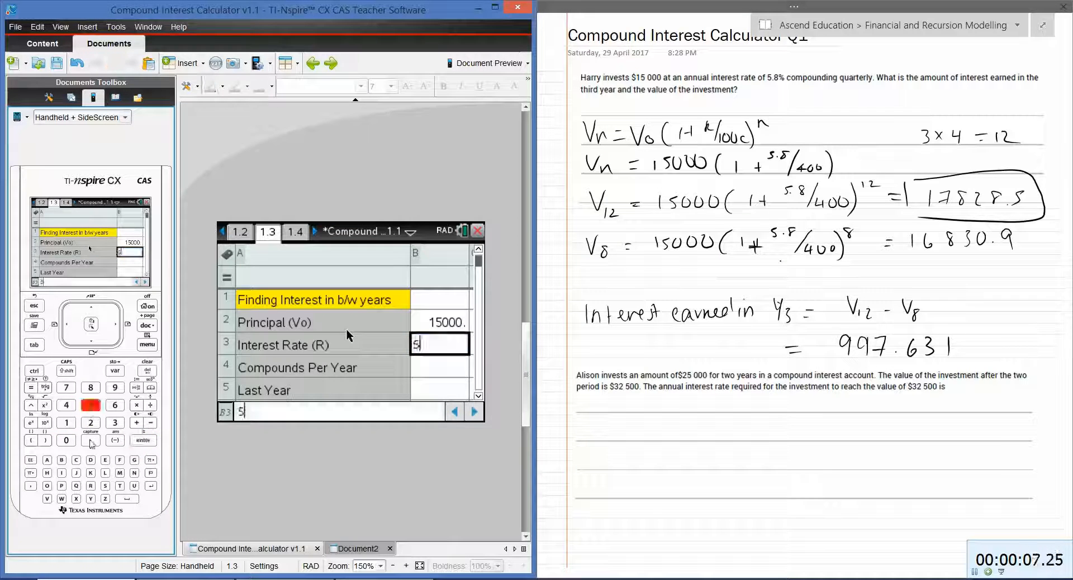
pyautogui.write('.8')
pyautogui.press('Return')
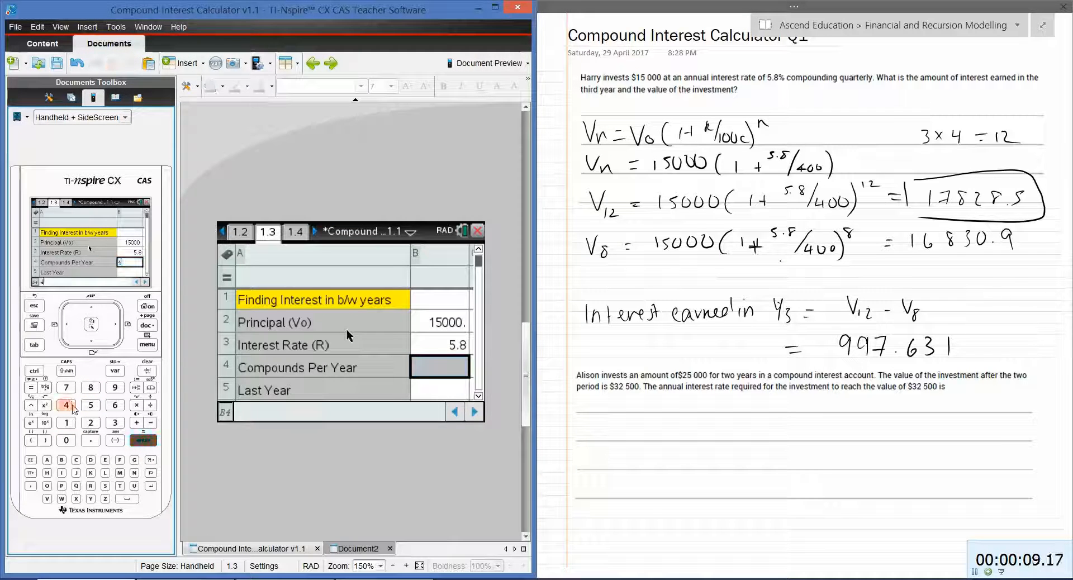
pyautogui.write('4')
pyautogui.press('Return')
pyautogui.write('3')
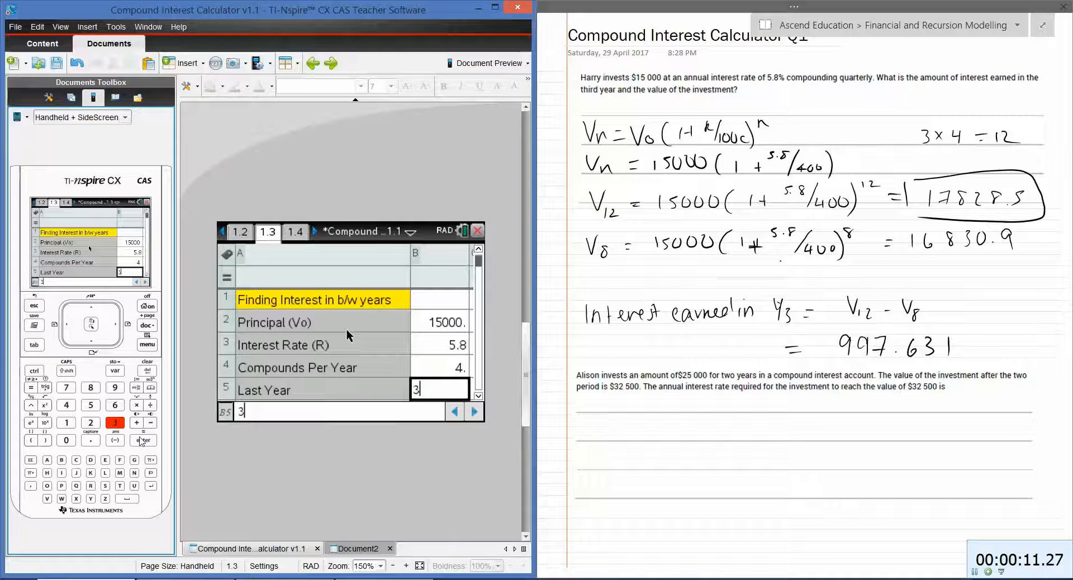
pyautogui.press('Return')
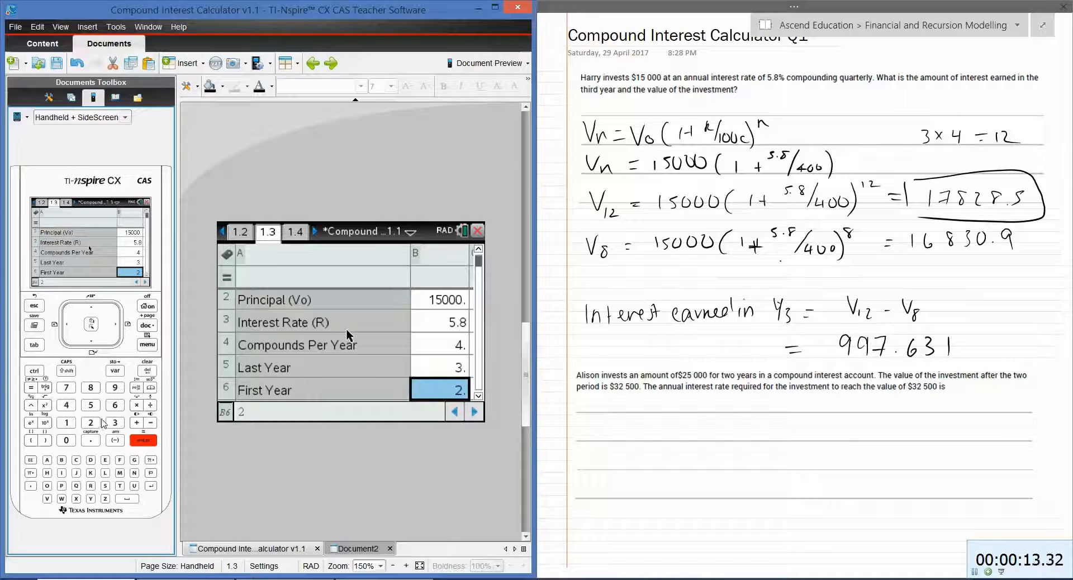
pyautogui.click(96, 422)
# Bring up the result rows down to Value at First Year and stop the stopwatch
pyautogui.click(310, 391)
pyautogui.press('Down')
pyautogui.press('Down')
pyautogui.press('Down')
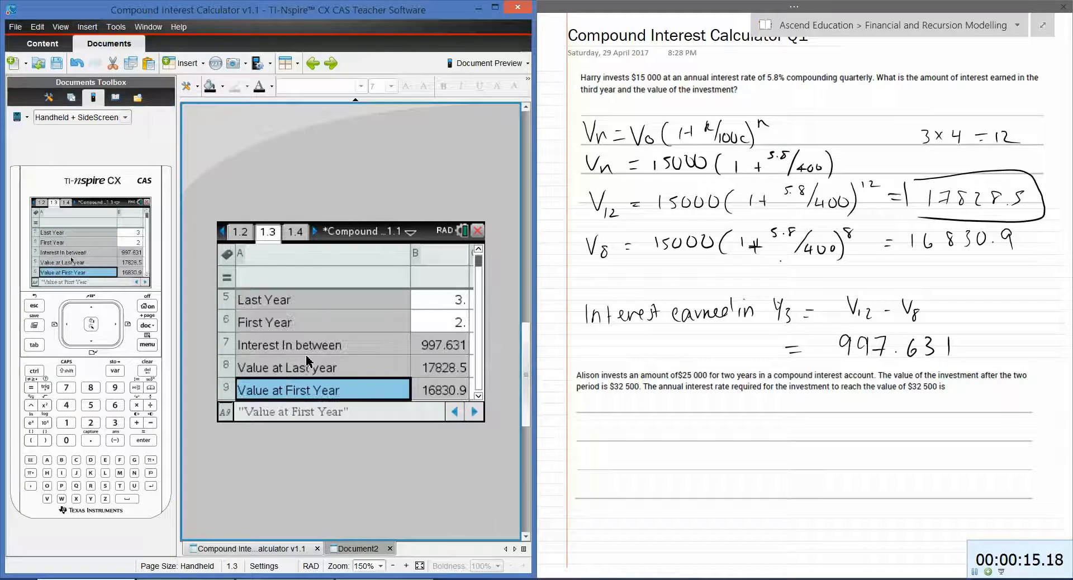
pyautogui.click(974, 571)
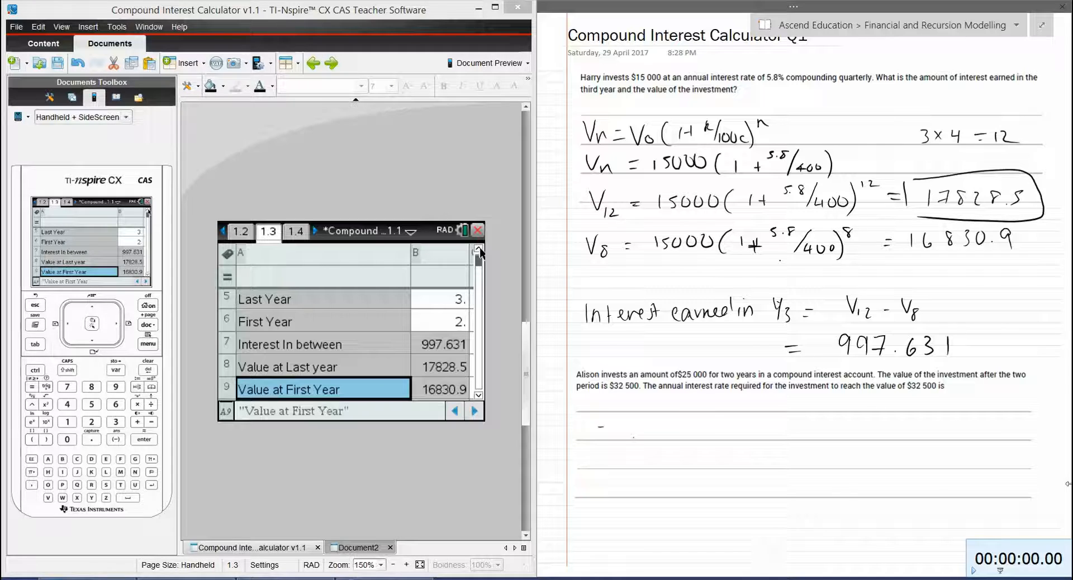
# Open page 1.2, start the stopwatch and enter 25000 as the Principal (Vo)
pyautogui.click(242, 231)
pyautogui.click(376, 323)
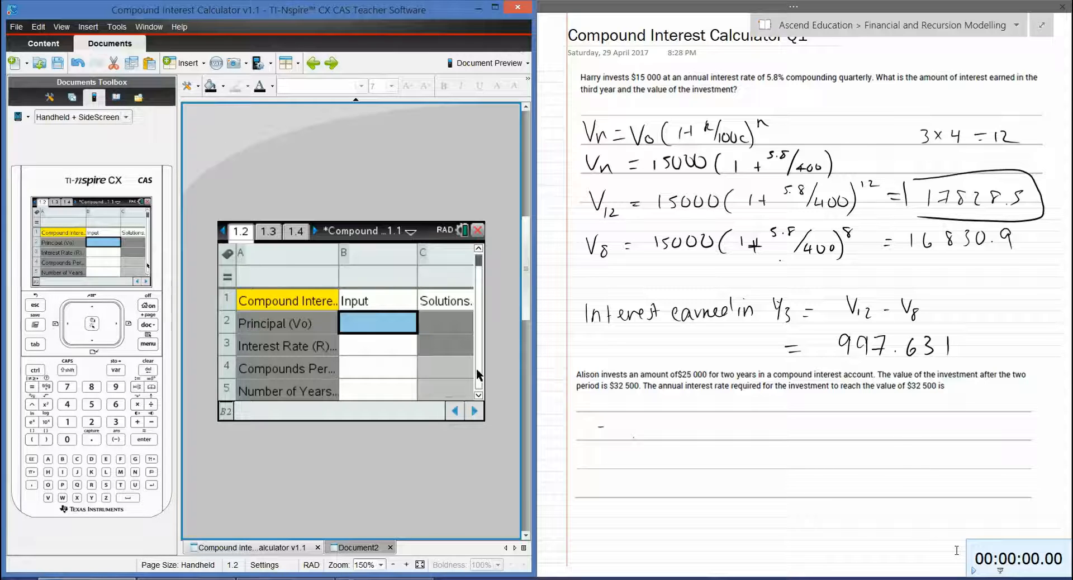
pyautogui.click(977, 574)
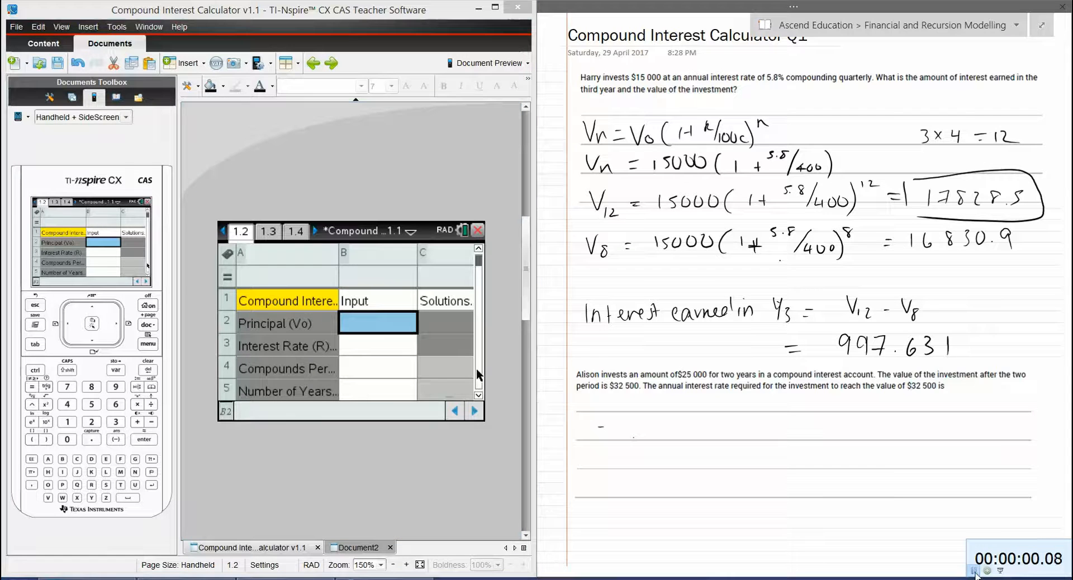
pyautogui.doubleClick(385, 322)
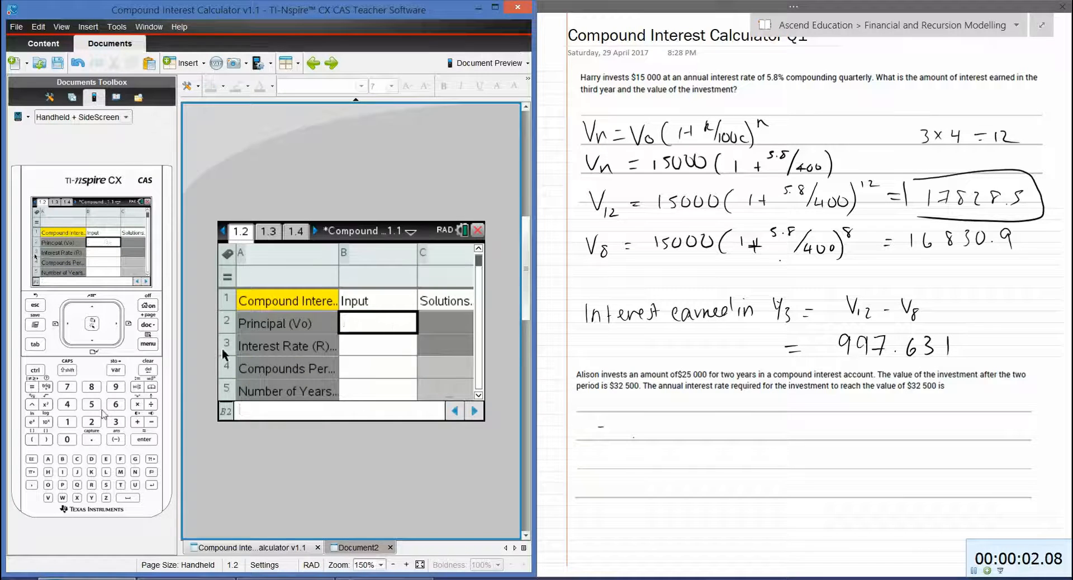
pyautogui.write('25000')
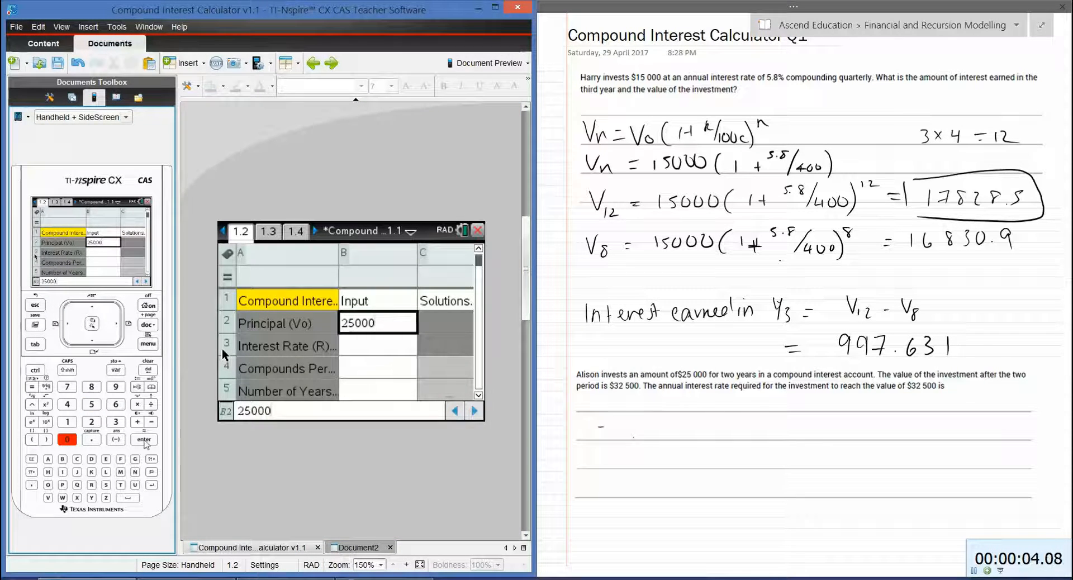
pyautogui.press('Return')
# Leave the interest rate blank and set compounds per year to 1 and the number of years to 2
pyautogui.press('Return')
pyautogui.press('Return')
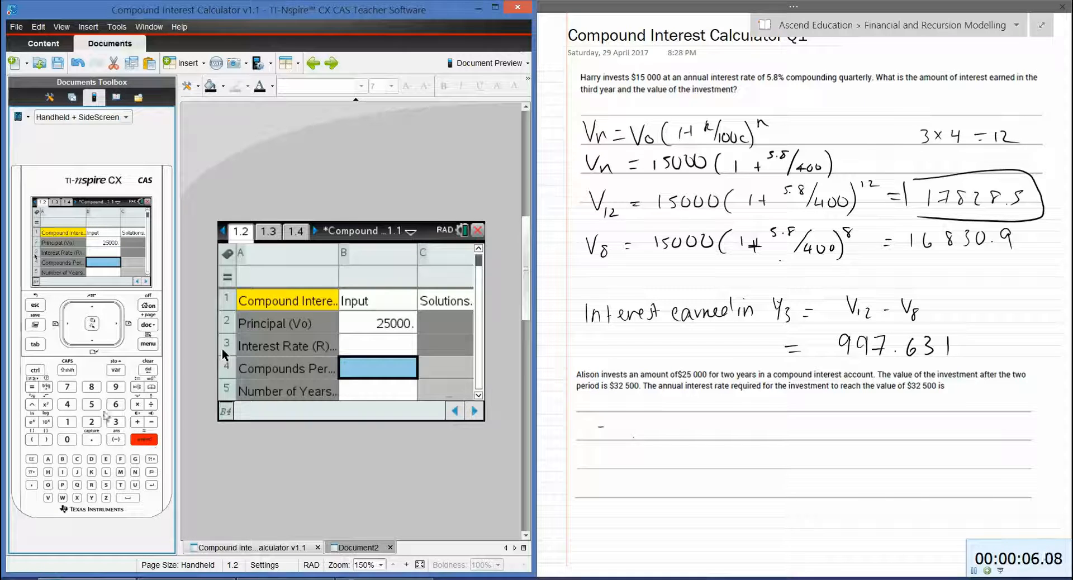
pyautogui.write('4')
pyautogui.press('BackSpace')
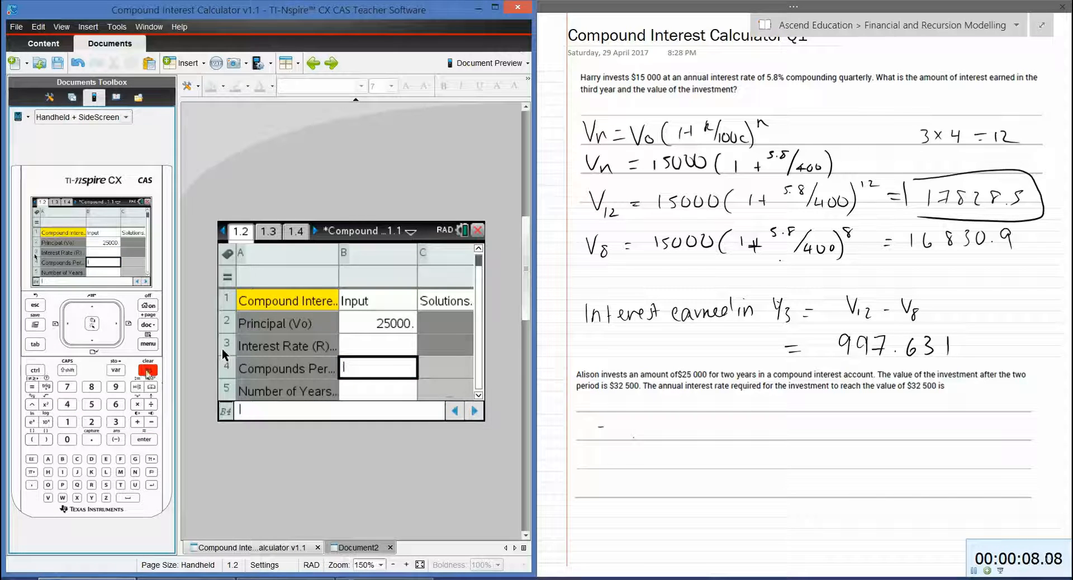
pyautogui.click(67, 422)
pyautogui.click(144, 439)
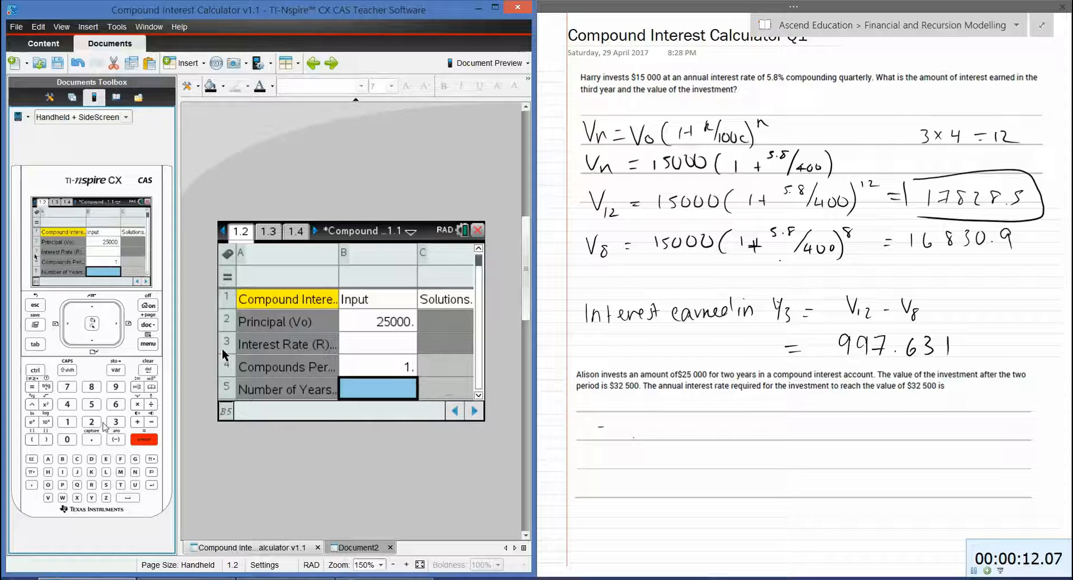
pyautogui.click(134, 443)
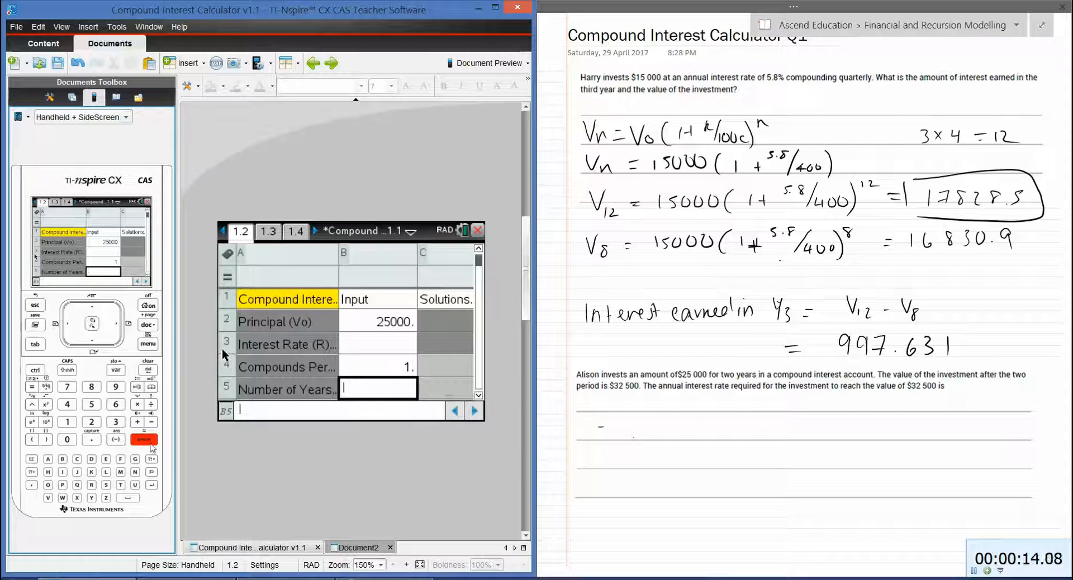
pyautogui.click(92, 421)
pyautogui.click(143, 439)
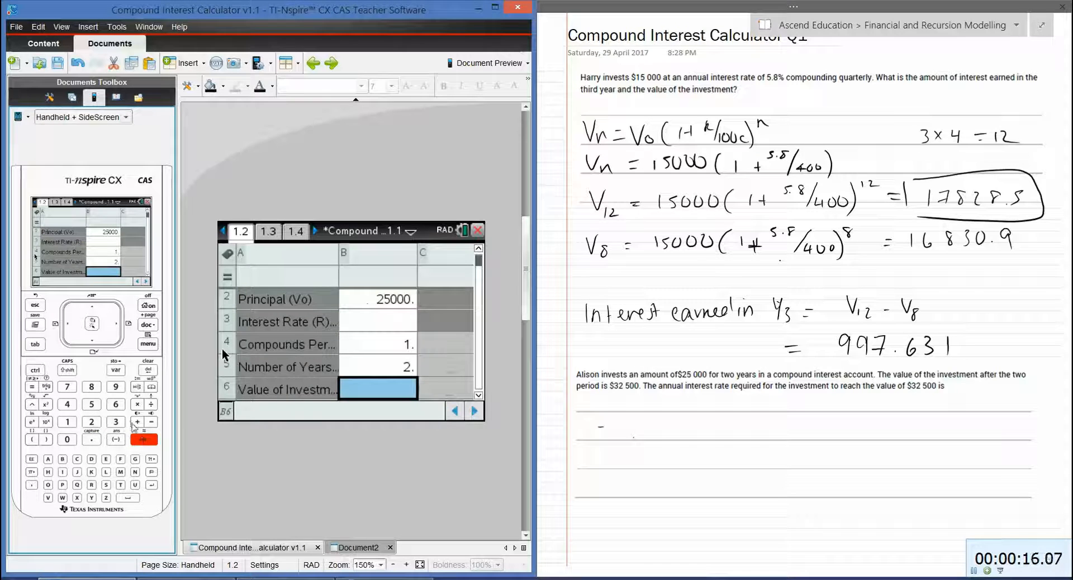
# Set the value of the investment to 32500 and pause the stopwatch
pyautogui.click(115, 422)
pyautogui.write('2500')
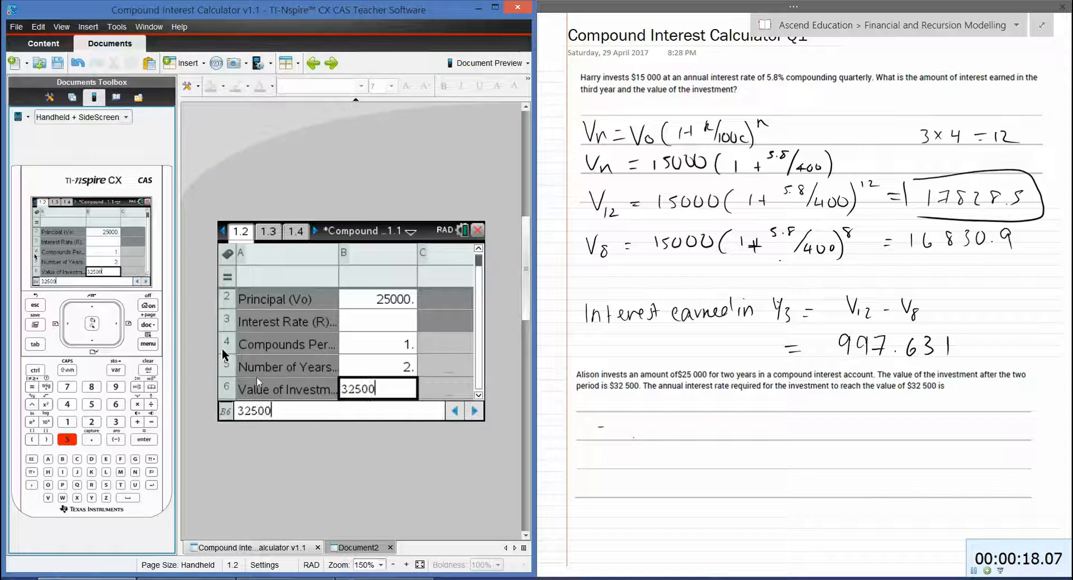
pyautogui.click(365, 329)
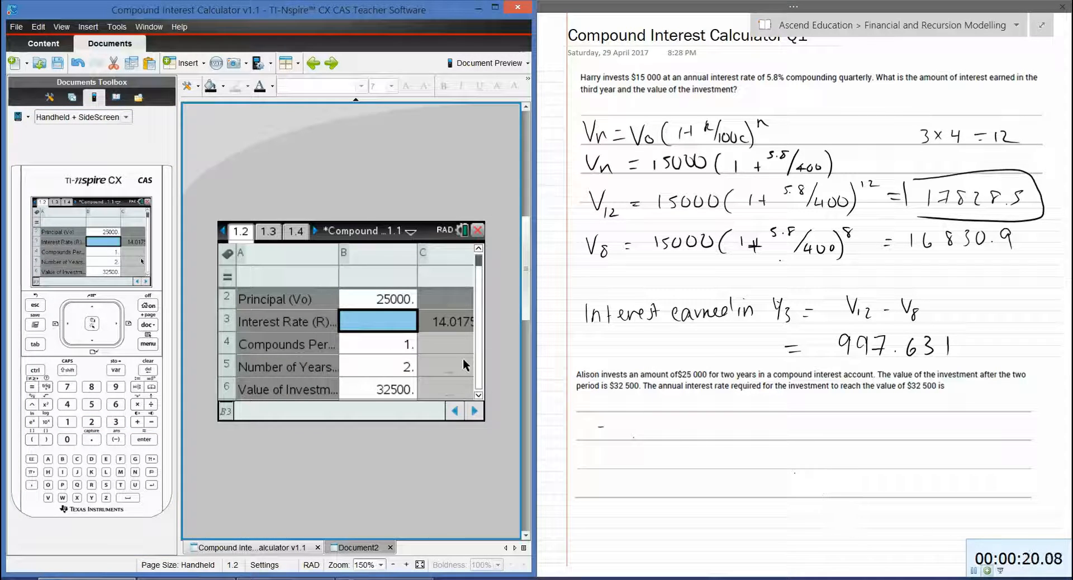
pyautogui.click(973, 570)
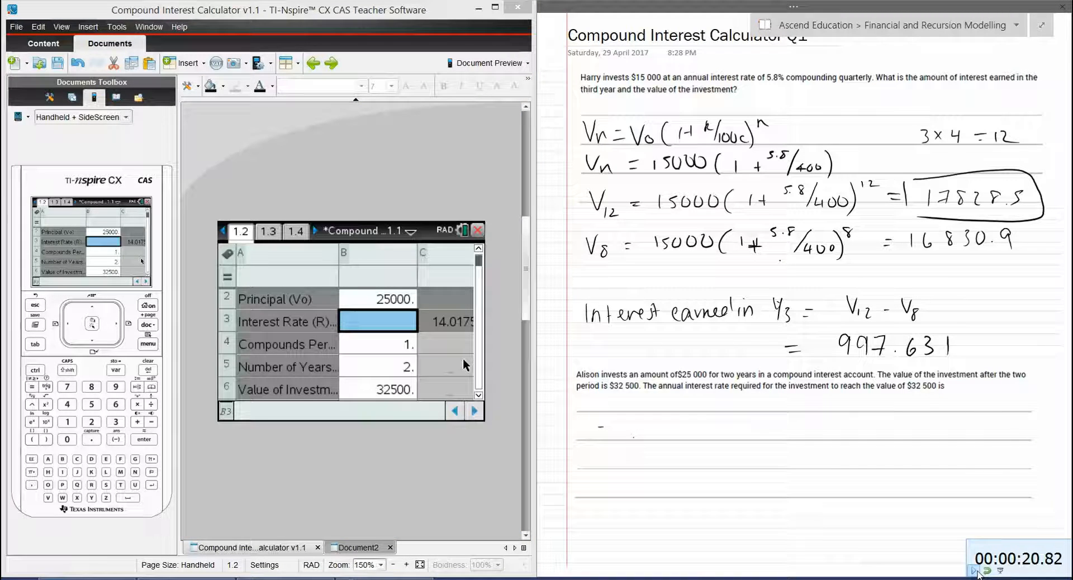
# Handwrite r = 14.0175% as the answer under the Alison question in the notes
pyautogui.moveTo(586, 426)
pyautogui.mouseDown()
pyautogui.moveTo(586, 436)
pyautogui.moveTo(605, 430)
pyautogui.mouseUp()
pyautogui.moveTo(599, 434); pyautogui.dragTo(616, 437)
pyautogui.moveTo(621, 426); pyautogui.dragTo(628, 429)
pyautogui.moveTo(625, 427)
pyautogui.mouseDown()
pyautogui.moveTo(625, 439)
pyautogui.moveTo(643, 426)
pyautogui.moveTo(686, 437)
pyautogui.mouseUp()
pyautogui.click(633, 435)
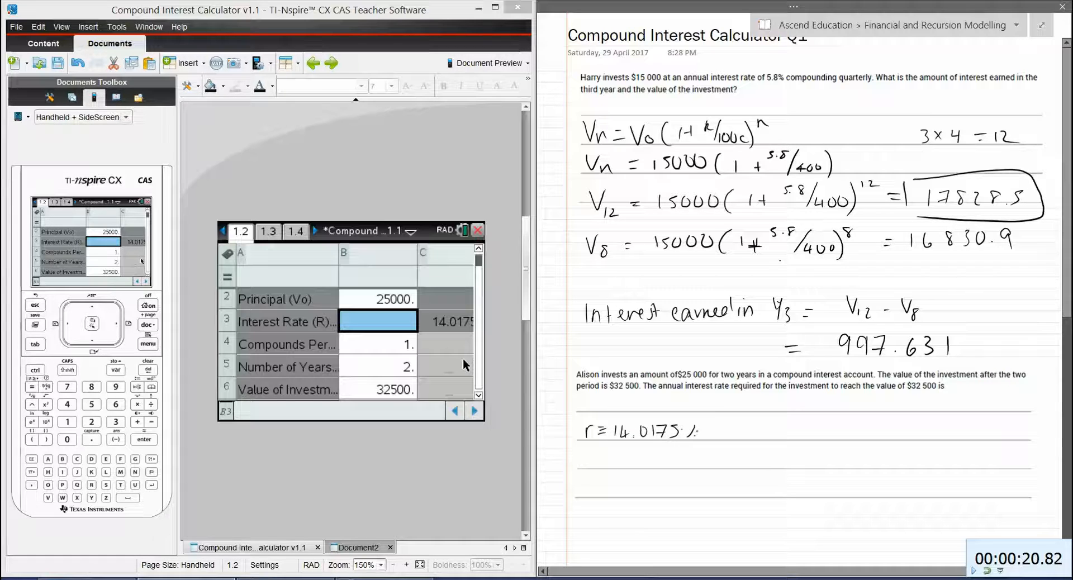
pyautogui.click(679, 429)
pyautogui.click(694, 436)
pyautogui.scroll(-3, 692, 429)
pyautogui.scroll(-2, 691, 430)
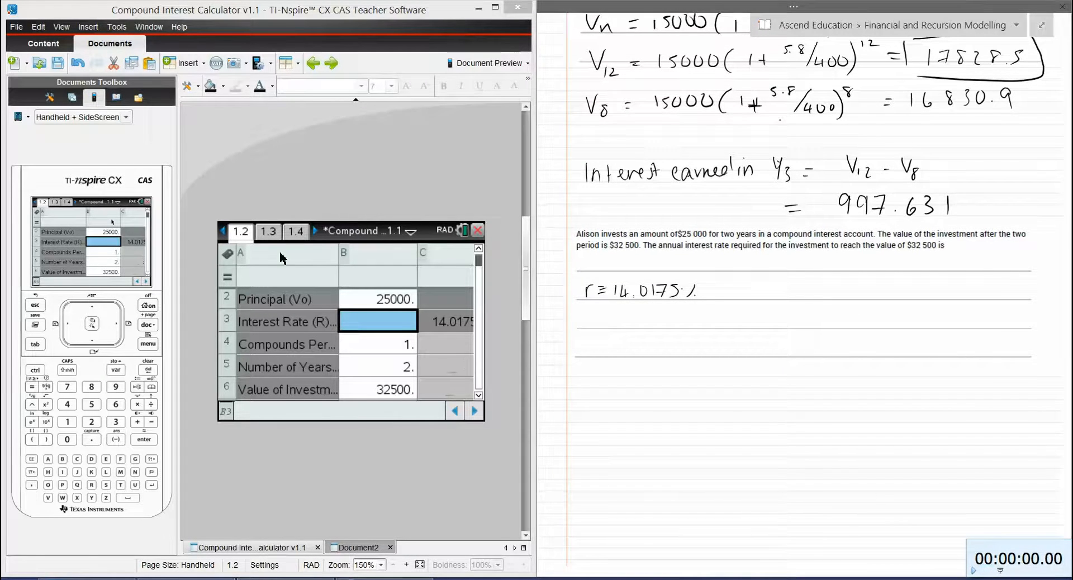
# Switch to Document2, start the stopwatch and handwrite the formula Vn = V0(1 + r/100c)^n below the first answer
pyautogui.click(355, 547)
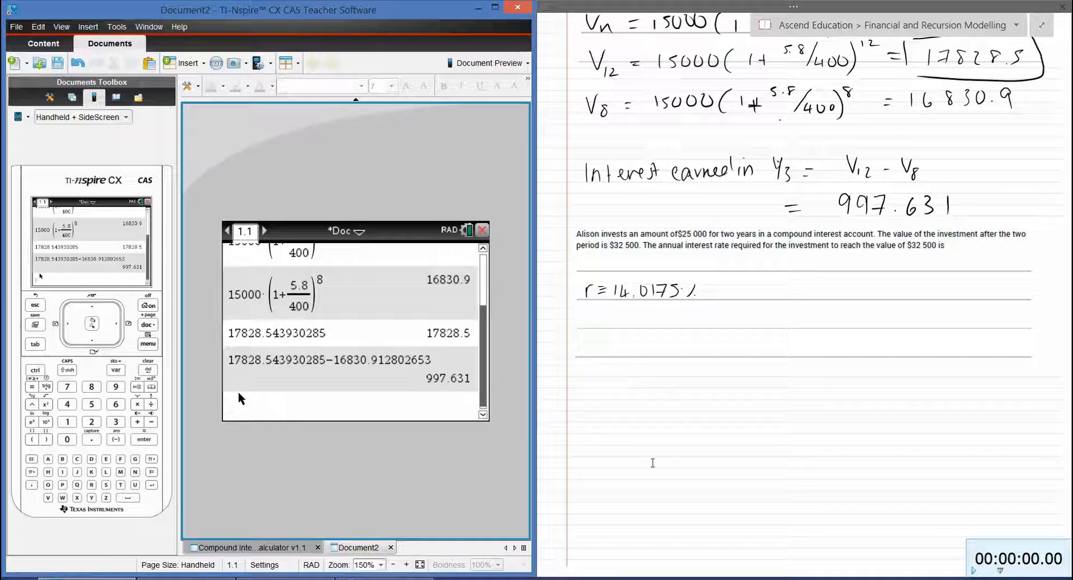
pyautogui.click(973, 571)
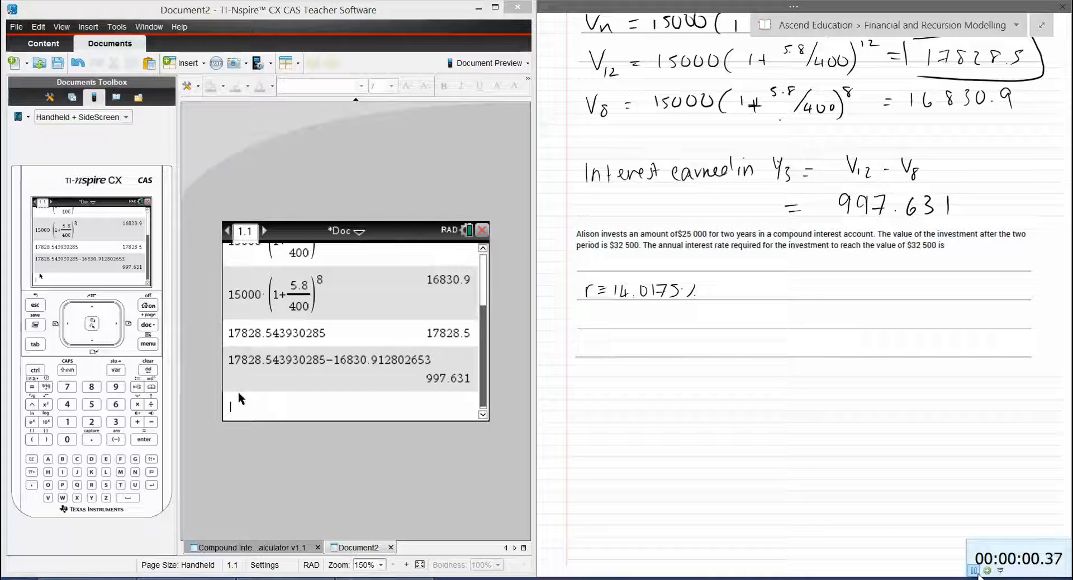
pyautogui.moveTo(581, 337); pyautogui.dragTo(596, 354)
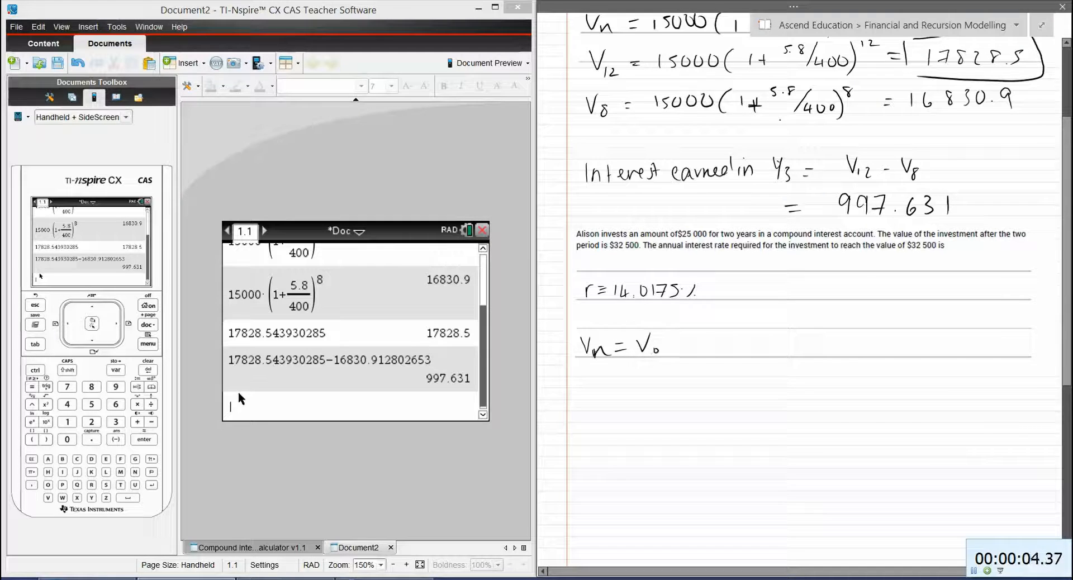
pyautogui.moveTo(675, 336)
pyautogui.mouseDown()
pyautogui.moveTo(674, 358)
pyautogui.moveTo(722, 337)
pyautogui.moveTo(729, 356)
pyautogui.mouseUp()
pyautogui.moveTo(735, 347); pyautogui.dragTo(786, 340)
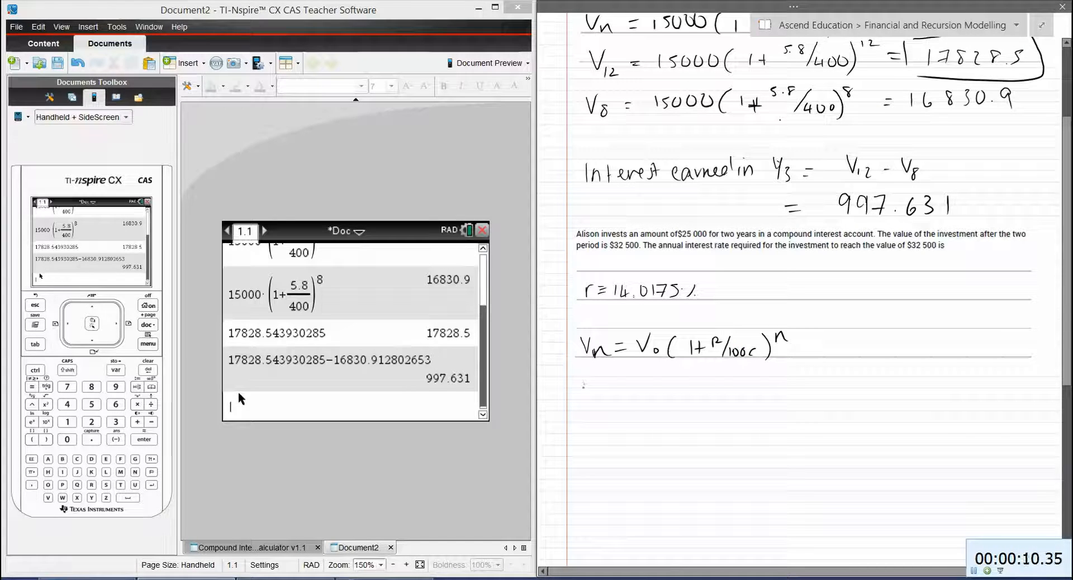
# Handwrite the substituted equation V2 = 25000(1 + r/(100×1))^2 = 32500 below the formula
pyautogui.moveTo(581, 377)
pyautogui.mouseDown()
pyautogui.moveTo(587, 398)
pyautogui.moveTo(593, 375)
pyautogui.mouseUp()
pyautogui.moveTo(594, 390)
pyautogui.mouseDown()
pyautogui.moveTo(602, 401)
pyautogui.moveTo(674, 384)
pyautogui.mouseUp()
pyautogui.moveTo(688, 382); pyautogui.dragTo(735, 394)
pyautogui.moveTo(752, 384); pyautogui.dragTo(751, 392)
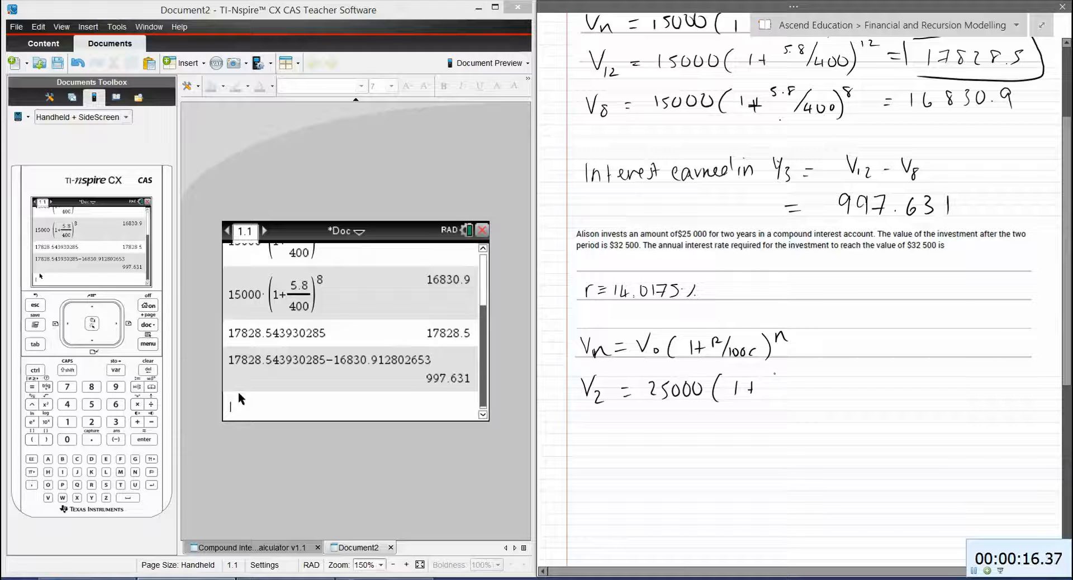
pyautogui.moveTo(777, 381)
pyautogui.mouseDown()
pyautogui.moveTo(782, 373)
pyautogui.moveTo(785, 398)
pyautogui.mouseUp()
pyautogui.moveTo(798, 389); pyautogui.dragTo(799, 398)
pyautogui.moveTo(805, 391); pyautogui.dragTo(829, 396)
pyautogui.moveTo(829, 391); pyautogui.dragTo(823, 396)
pyautogui.moveTo(839, 390); pyautogui.dragTo(838, 398)
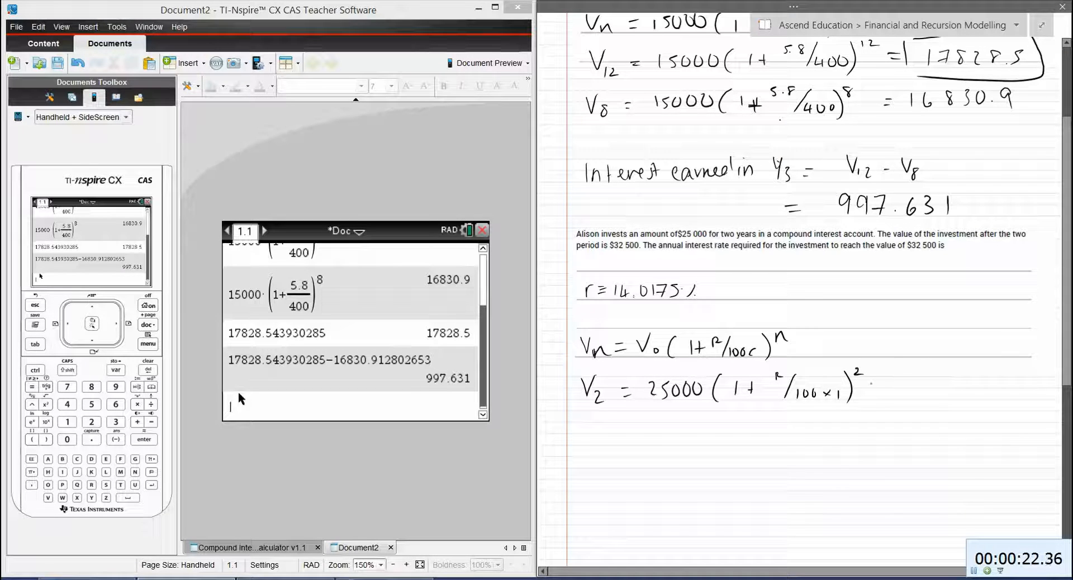
pyautogui.moveTo(907, 378); pyautogui.dragTo(907, 394)
pyautogui.moveTo(924, 380); pyautogui.dragTo(944, 393)
pyautogui.moveTo(945, 377); pyautogui.dragTo(953, 377)
pyautogui.moveTo(961, 378); pyautogui.dragTo(978, 376)
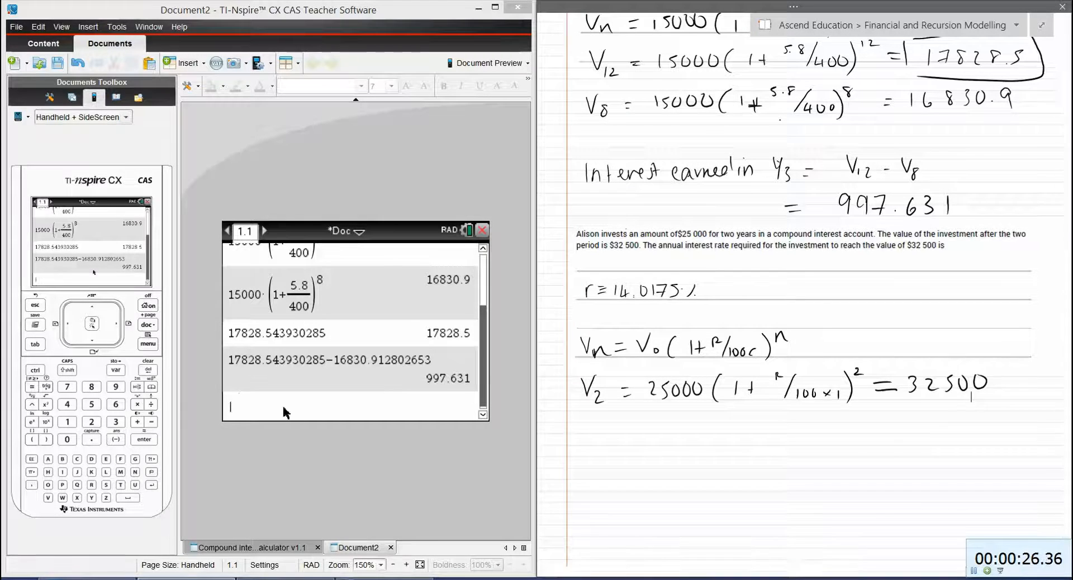
# Insert an algebra Solve command on the calculator page and enter 25000 as its first term
pyautogui.click(234, 421)
pyautogui.hotkey('ctrl', 'm')
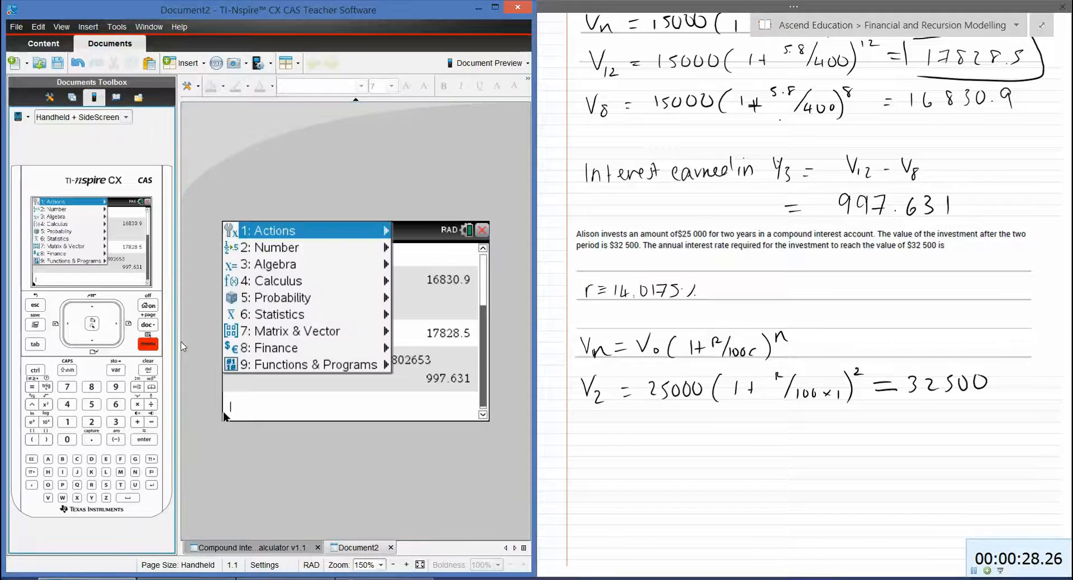
pyautogui.click(303, 265)
pyautogui.click(447, 174)
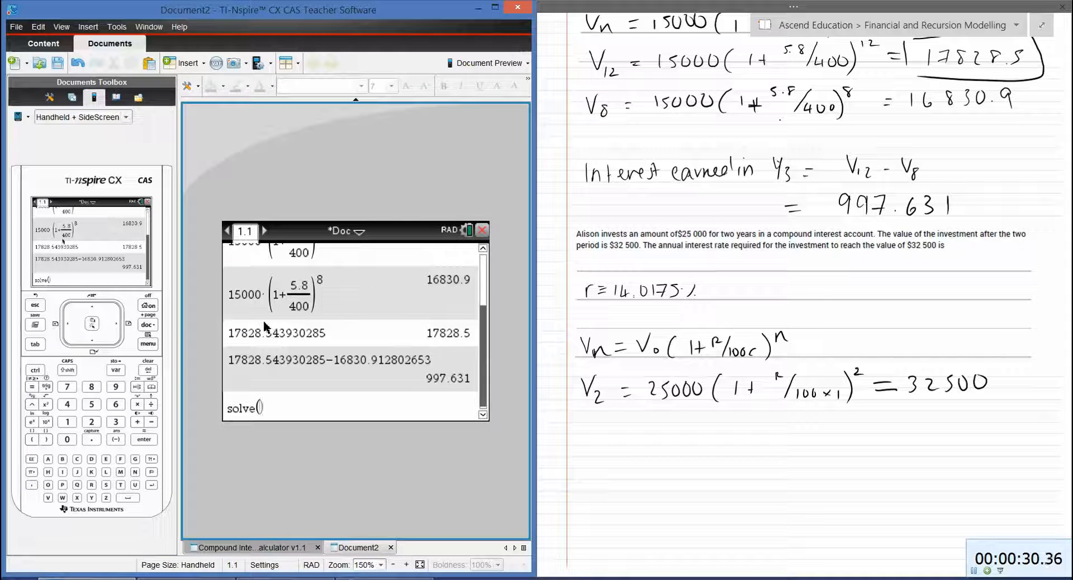
pyautogui.click(91, 422)
pyautogui.click(91, 404)
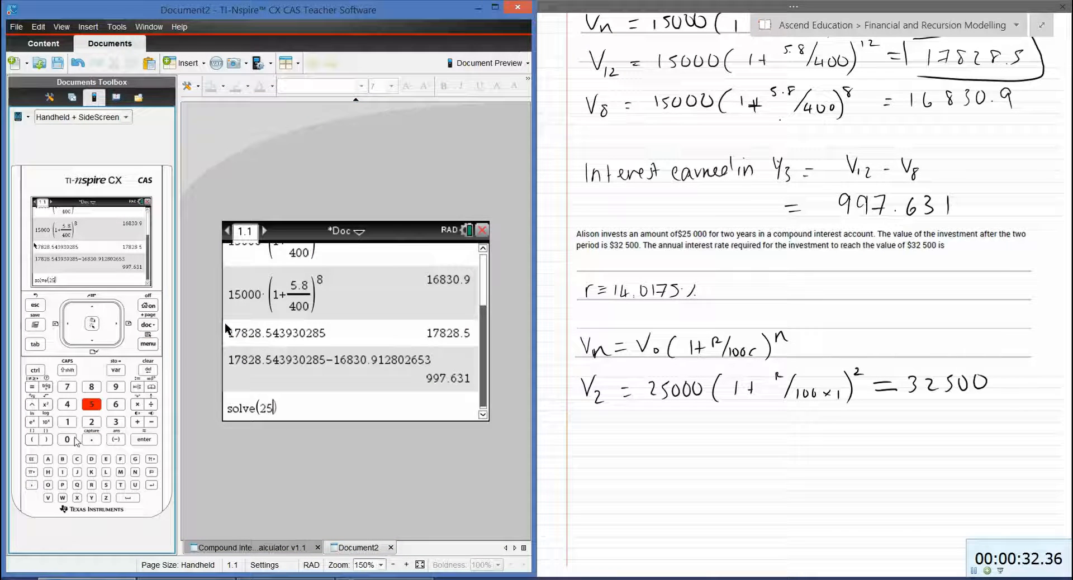
pyautogui.click(67, 439)
pyautogui.click(67, 440)
pyautogui.click(67, 439)
# Multiply 25000 by the squared bracket (1+r/100)^2 inside the solve command
pyautogui.click(31, 439)
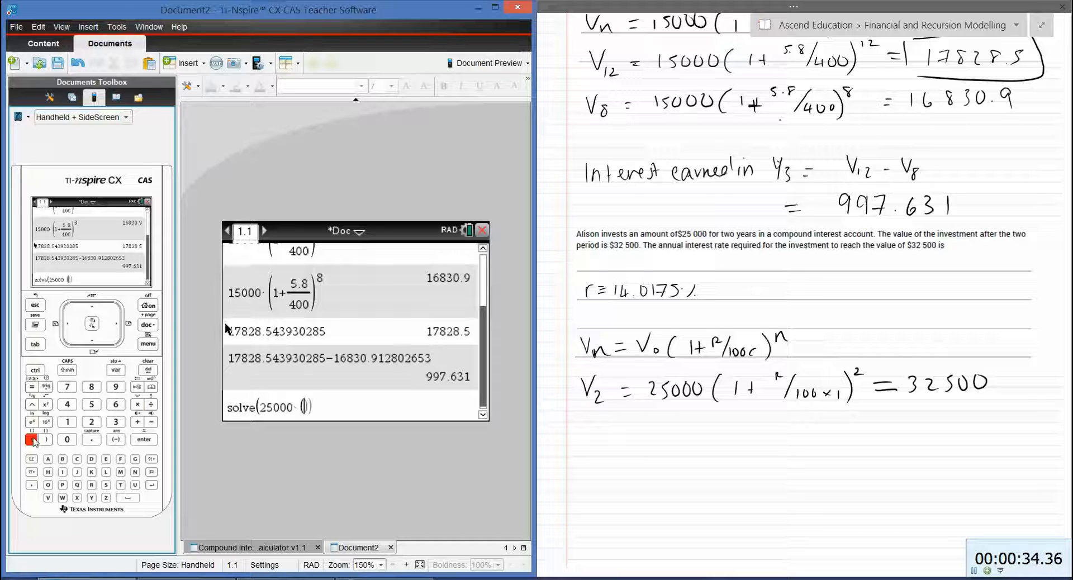
pyautogui.click(67, 421)
pyautogui.click(137, 421)
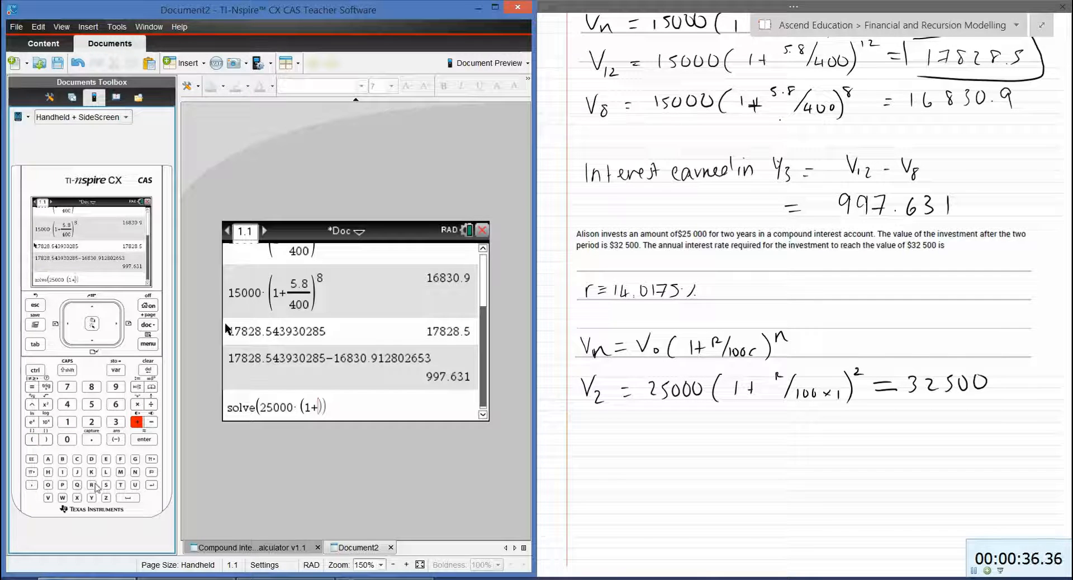
pyautogui.click(91, 484)
pyautogui.click(151, 404)
pyautogui.click(67, 421)
pyautogui.click(67, 439)
pyautogui.click(67, 439)
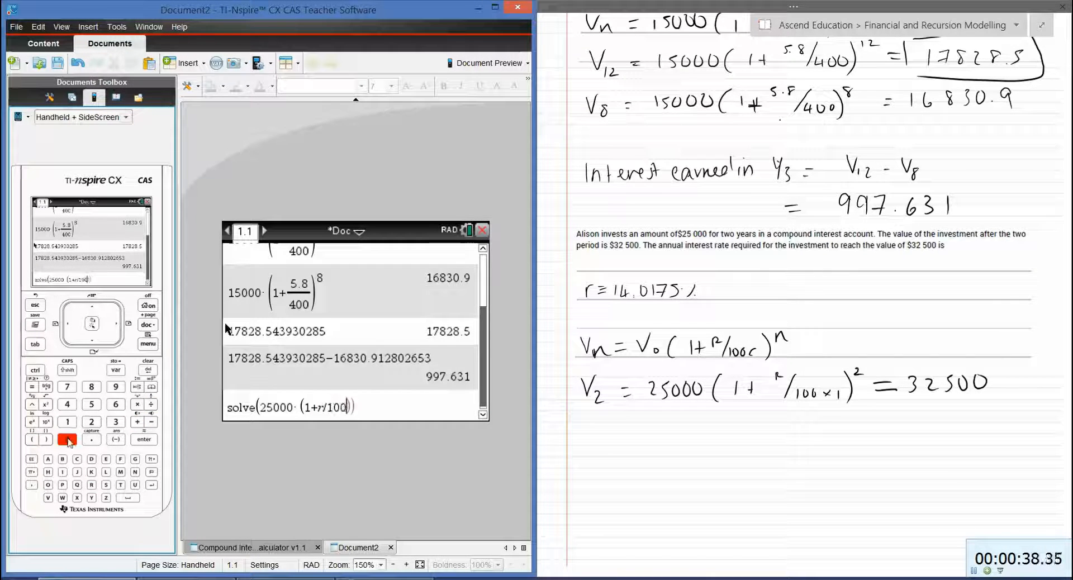
pyautogui.click(350, 408)
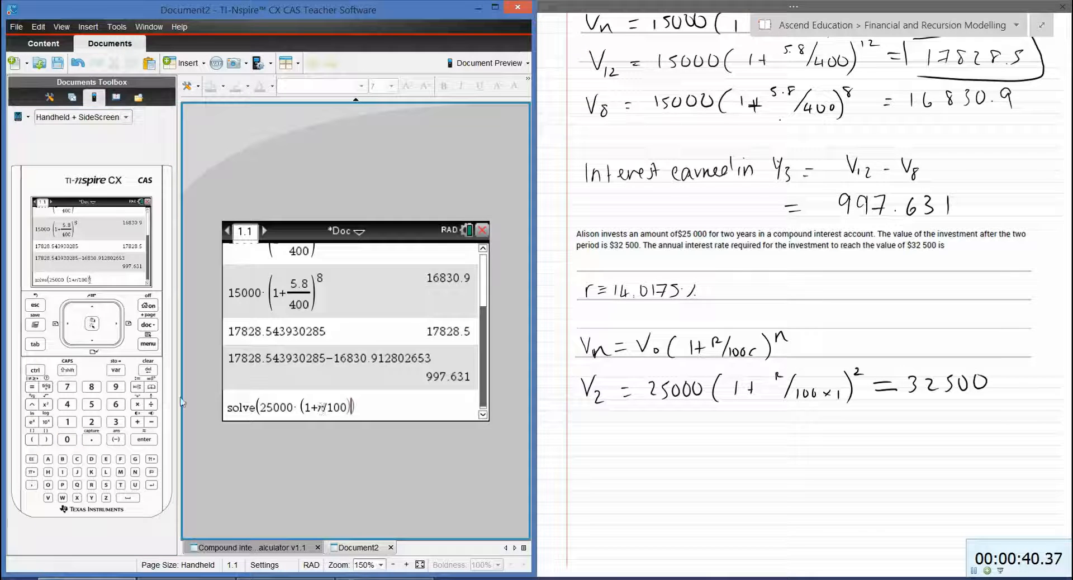
pyautogui.click(46, 404)
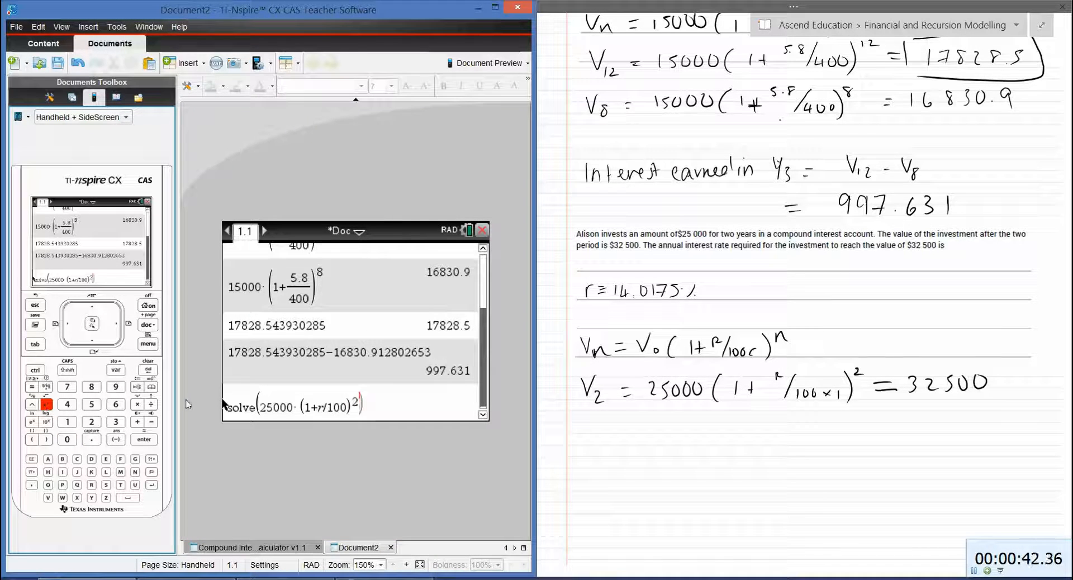
# Complete the solve command by setting the expression equal to 32500 and solving for r
pyautogui.click(31, 387)
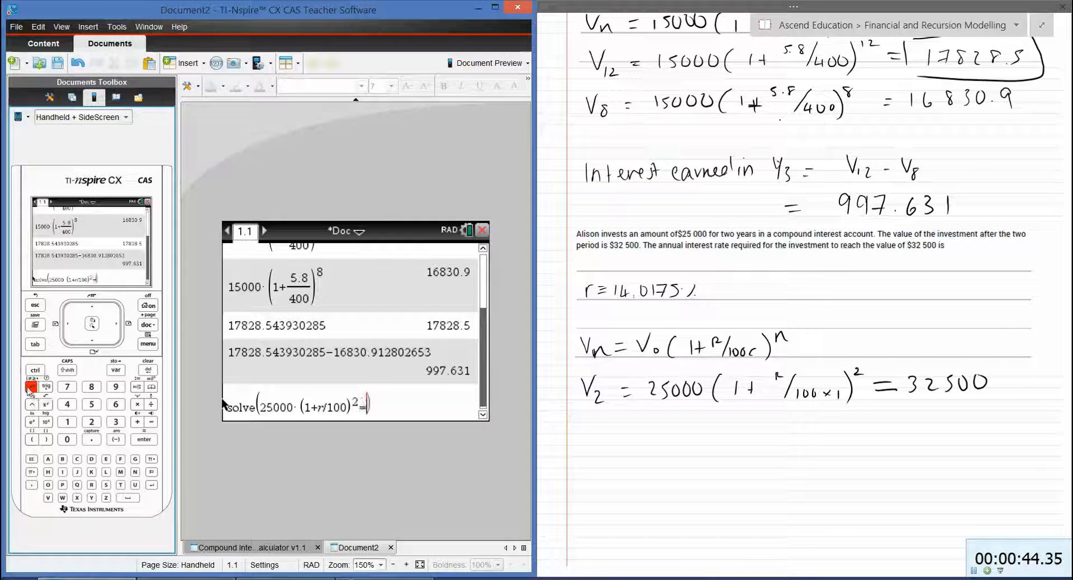
pyautogui.click(116, 422)
pyautogui.click(92, 422)
pyautogui.click(91, 404)
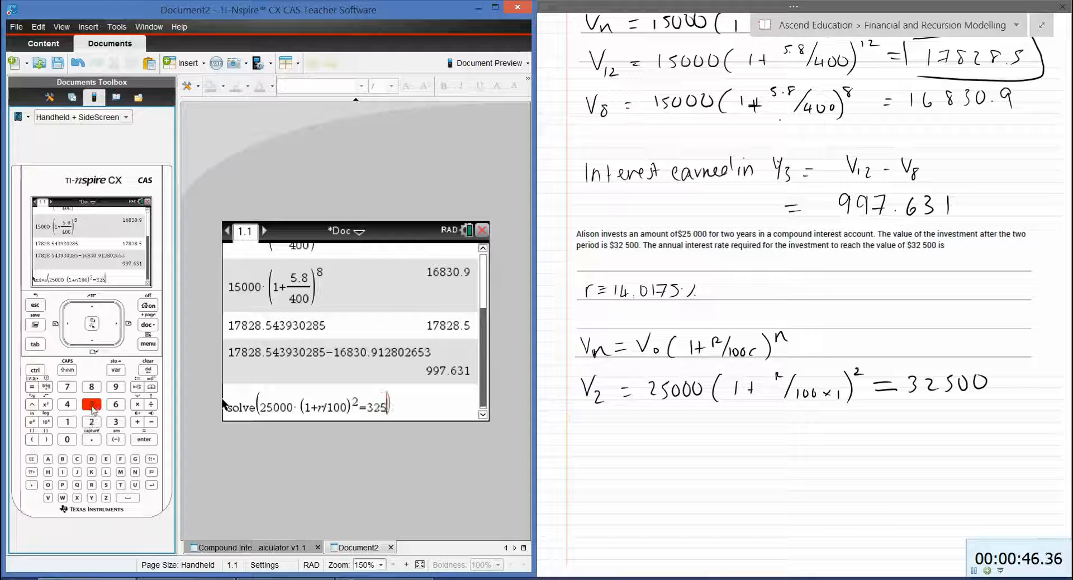
pyautogui.click(67, 439)
pyautogui.click(67, 439)
pyautogui.click(31, 484)
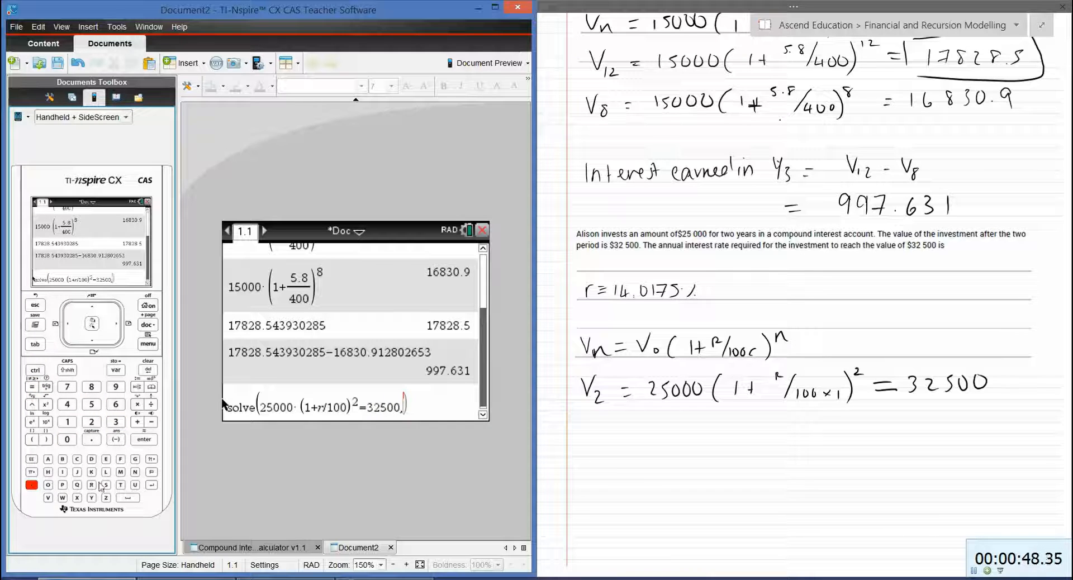
pyautogui.click(92, 485)
pyautogui.click(128, 497)
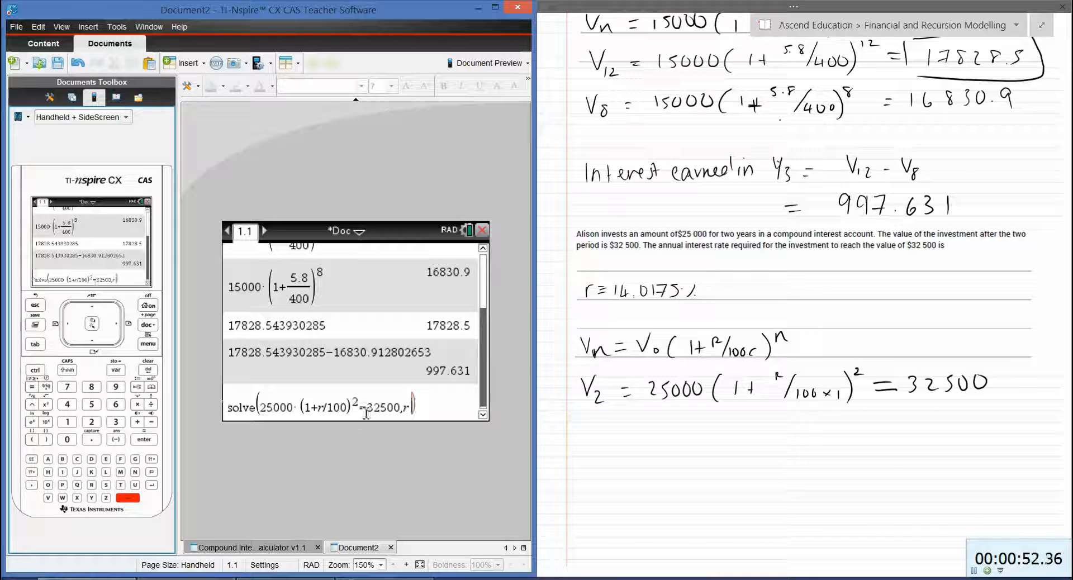
# Evaluate the solve command for its exact solutions and again as decimal approximations
pyautogui.click(144, 439)
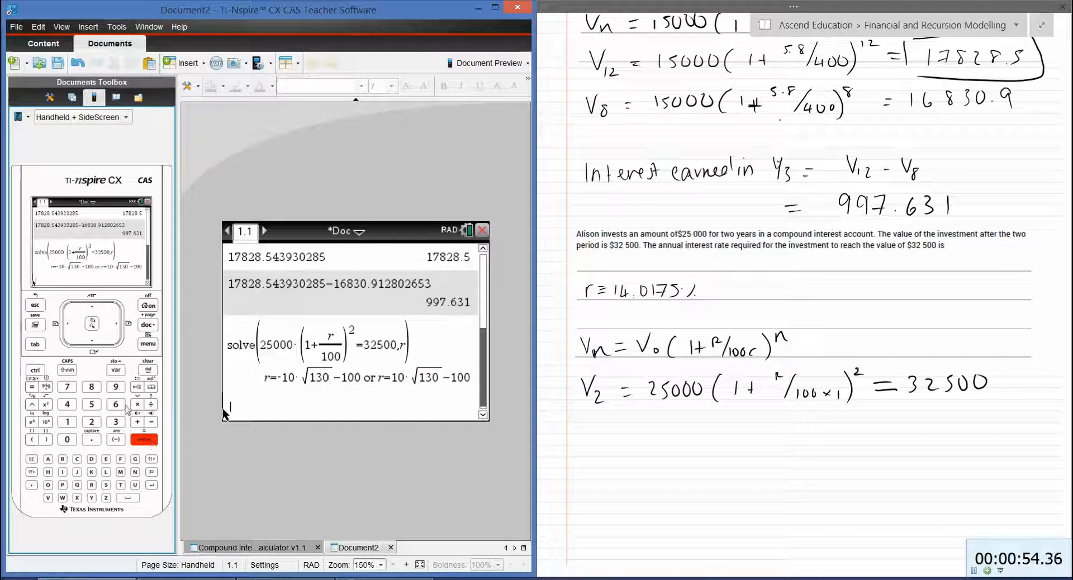
pyautogui.click(35, 370)
pyautogui.click(145, 439)
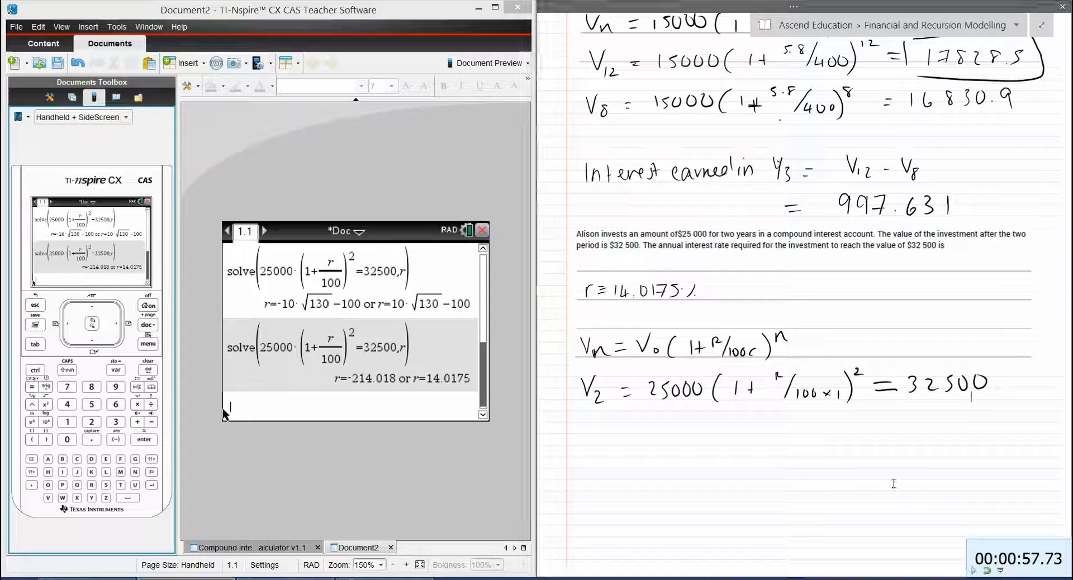
# Handwrite r = 14.0175 below the substituted equation in the notes
pyautogui.moveTo(602, 459)
pyautogui.mouseDown()
pyautogui.moveTo(616, 446)
pyautogui.moveTo(642, 453)
pyautogui.mouseUp()
pyautogui.moveTo(663, 442); pyautogui.dragTo(663, 457)
pyautogui.moveTo(714, 435); pyautogui.dragTo(715, 453)
pyautogui.moveTo(722, 439)
pyautogui.mouseDown()
pyautogui.moveTo(732, 438)
pyautogui.moveTo(726, 457)
pyautogui.moveTo(738, 459)
pyautogui.mouseUp()
# Mark the earlier r = 14.0175% answer with a handwritten tick and a stroke beneath it
pyautogui.moveTo(729, 286); pyautogui.dragTo(759, 275)
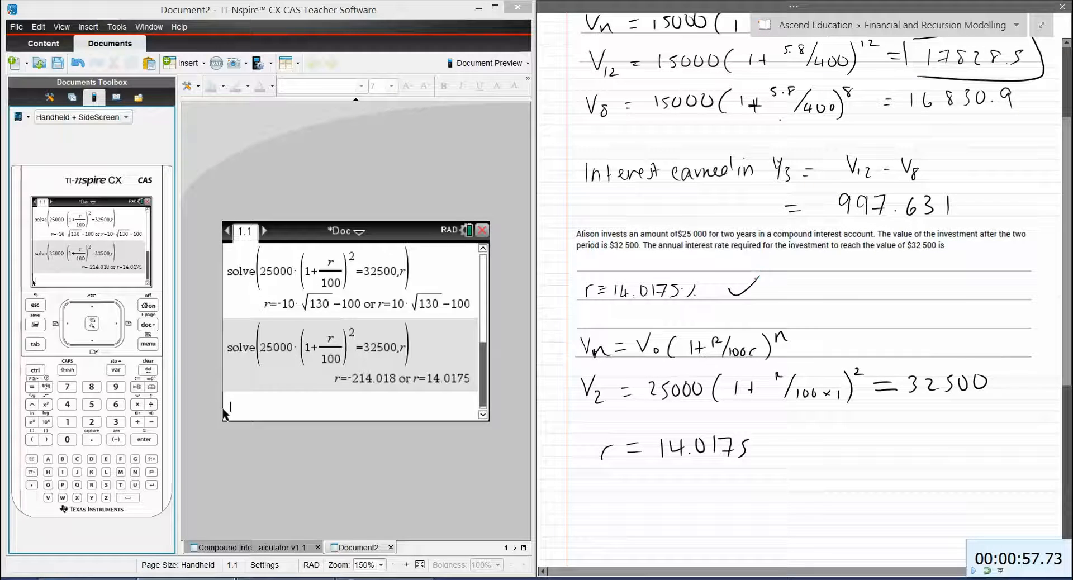
pyautogui.moveTo(742, 319); pyautogui.dragTo(778, 292)
pyautogui.click(799, 280)
# Highlight the negative solution's value on the calculator and add a percent sign after the handwritten r = 14.0175
pyautogui.doubleClick(372, 378)
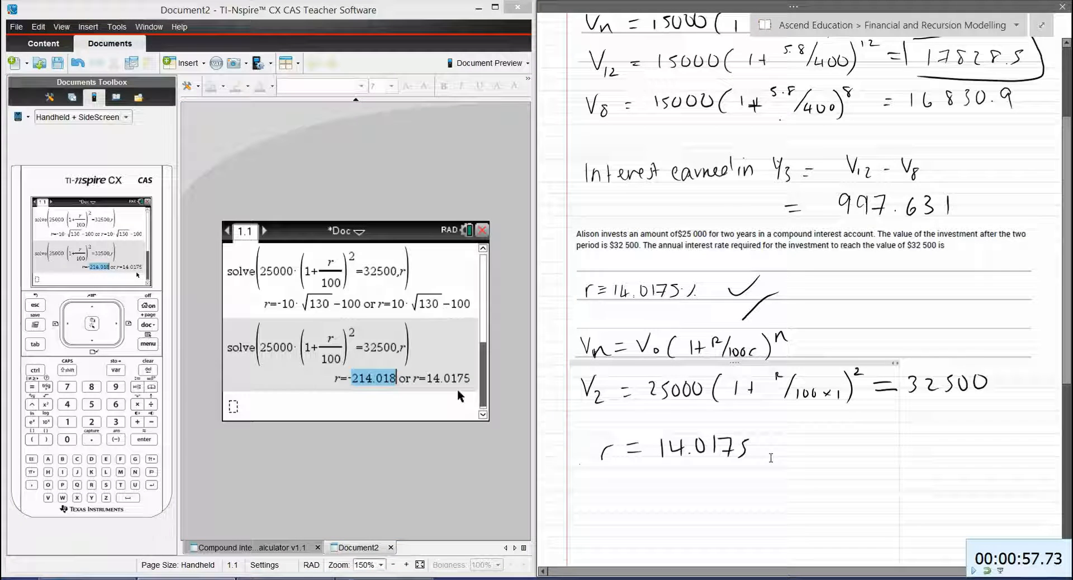
pyautogui.moveTo(783, 443); pyautogui.dragTo(766, 463)
pyautogui.click(792, 454)
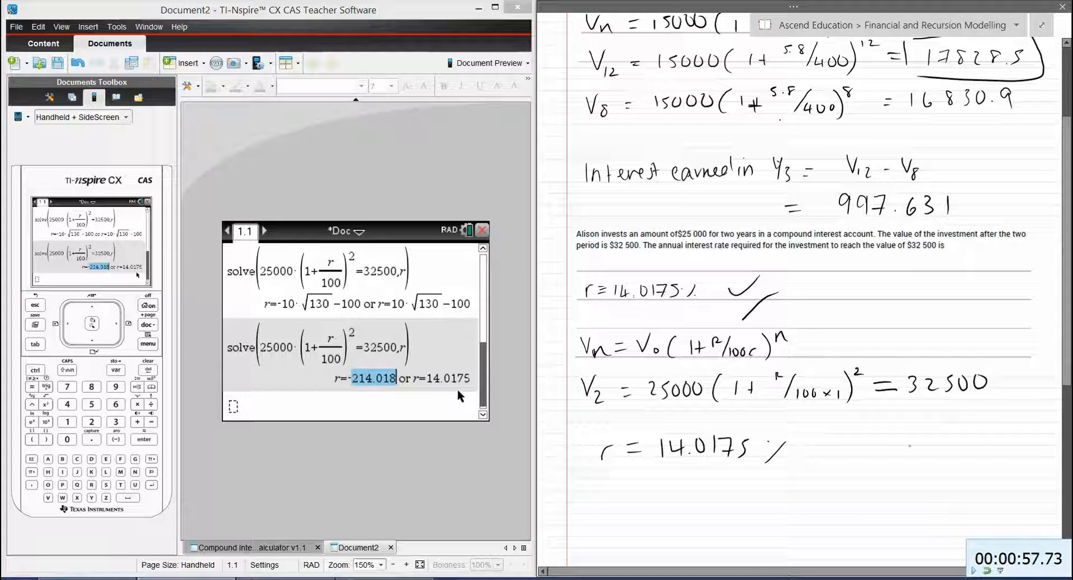
# Handwrite the condition 0 ≤ r ≤ 100 beside the final answer and go to the end of the notes
pyautogui.moveTo(918, 429)
pyautogui.mouseDown()
pyautogui.moveTo(931, 430)
pyautogui.moveTo(920, 429)
pyautogui.mouseUp()
pyautogui.moveTo(951, 425)
pyautogui.mouseDown()
pyautogui.moveTo(953, 447)
pyautogui.moveTo(977, 429)
pyautogui.moveTo(1000, 437)
pyautogui.mouseUp()
pyautogui.moveTo(990, 445)
pyautogui.mouseDown()
pyautogui.moveTo(1016, 445)
pyautogui.moveTo(1032, 428)
pyautogui.mouseUp()
pyautogui.moveTo(1051, 429); pyautogui.dragTo(1047, 441)
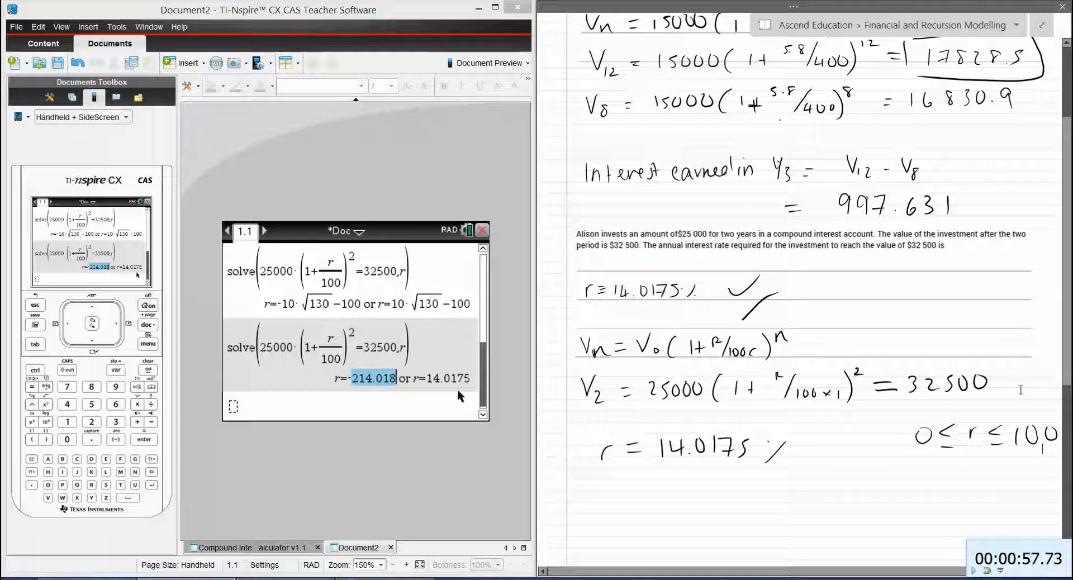
pyautogui.scroll(-6, 1020, 390)
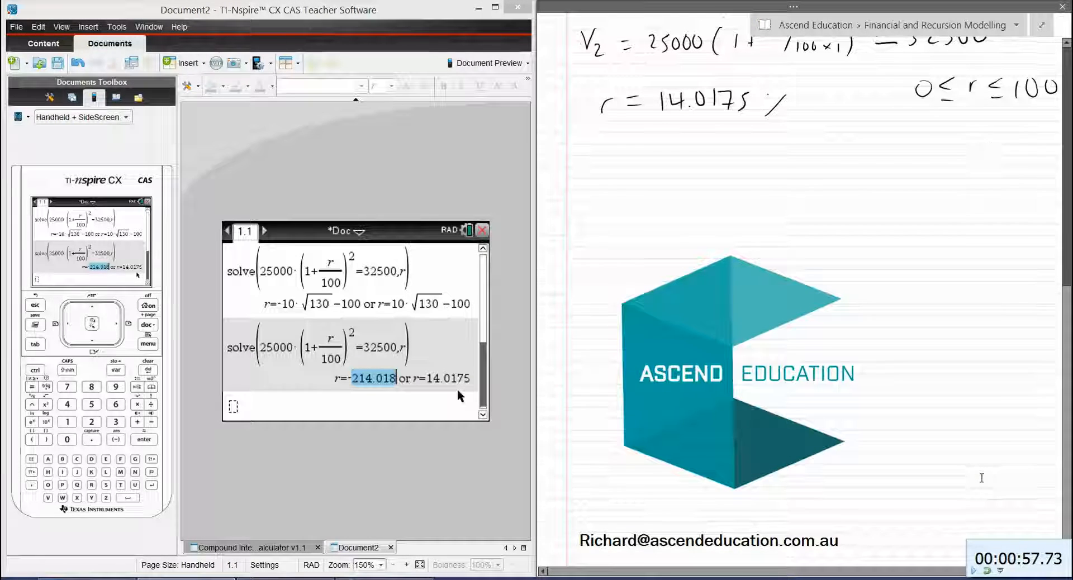